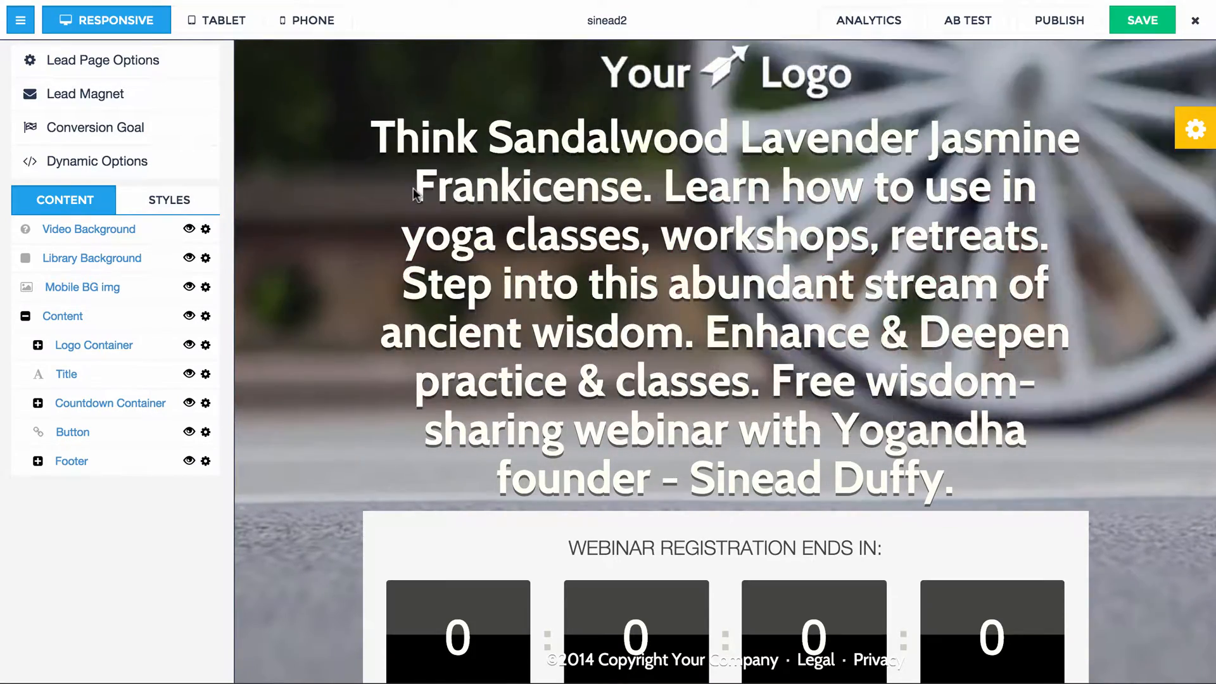
Set the font size of the entire title text to 26 and finish editing the text.
left_click(398, 148)
left_click(375, 128)
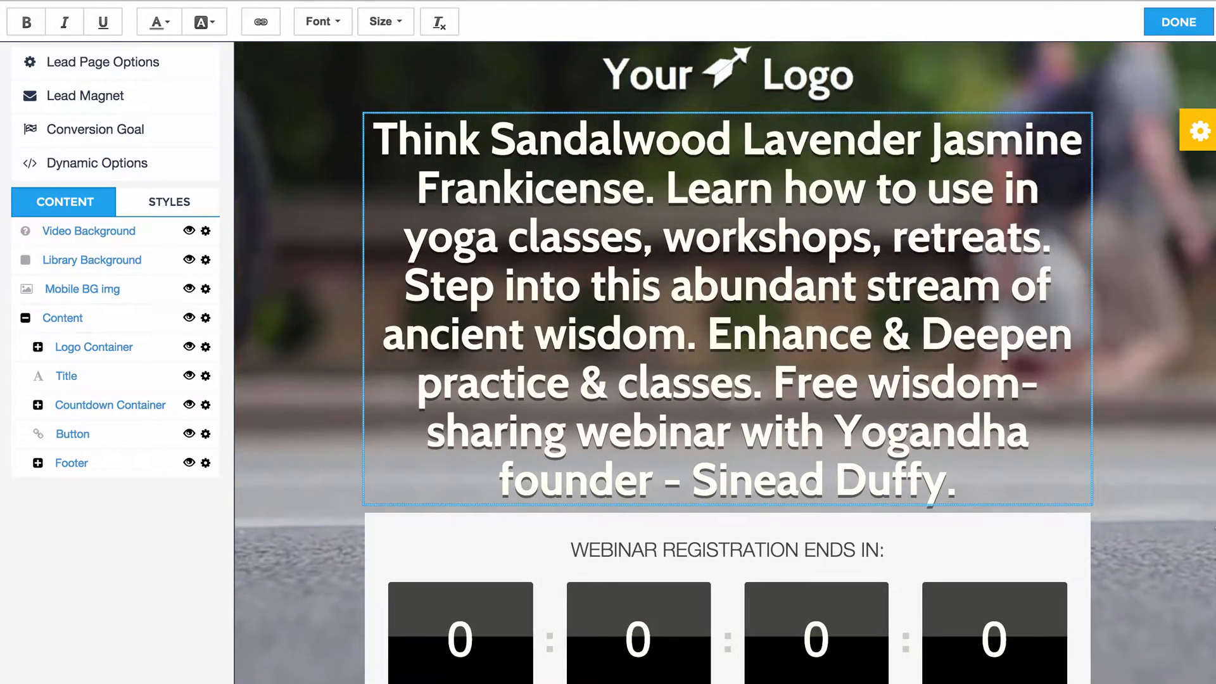
left_click_drag(960, 483, 370, 126)
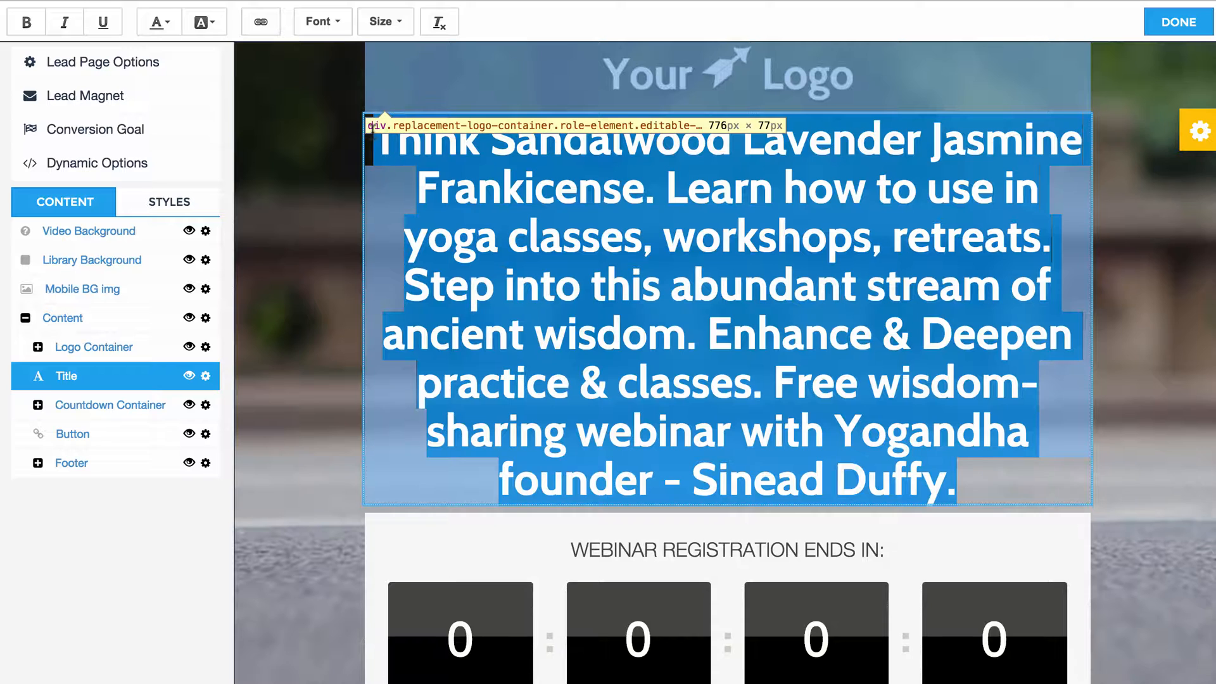
left_click(393, 22)
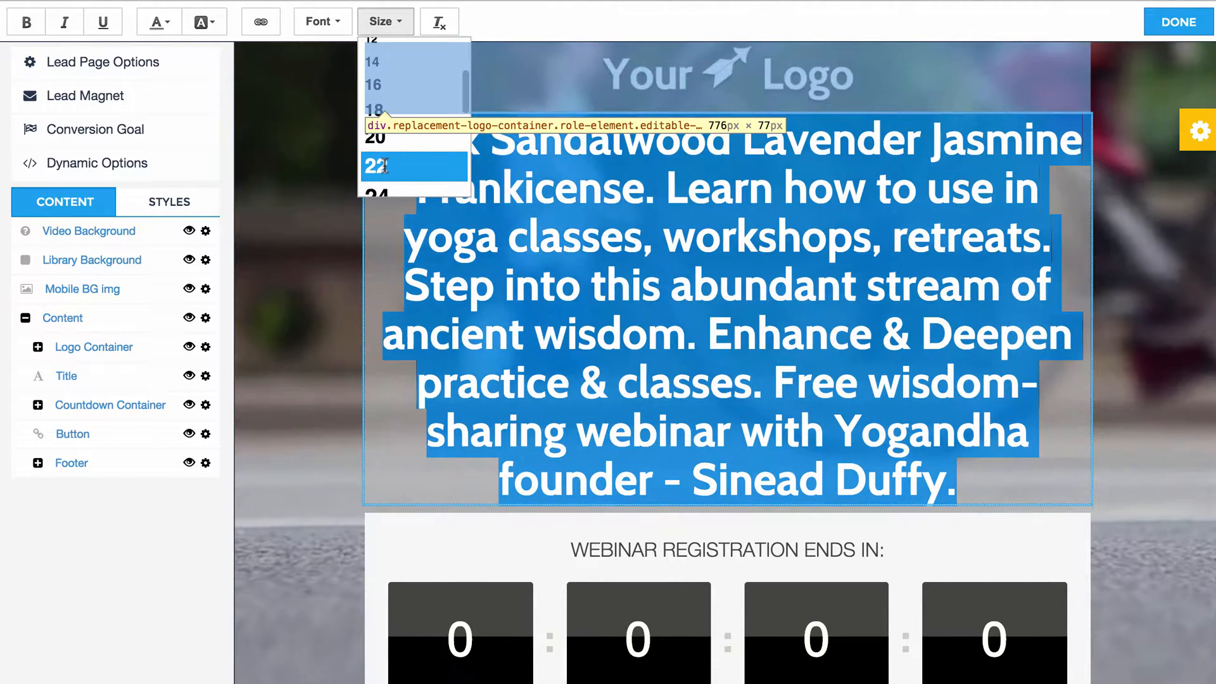
left_click(379, 185)
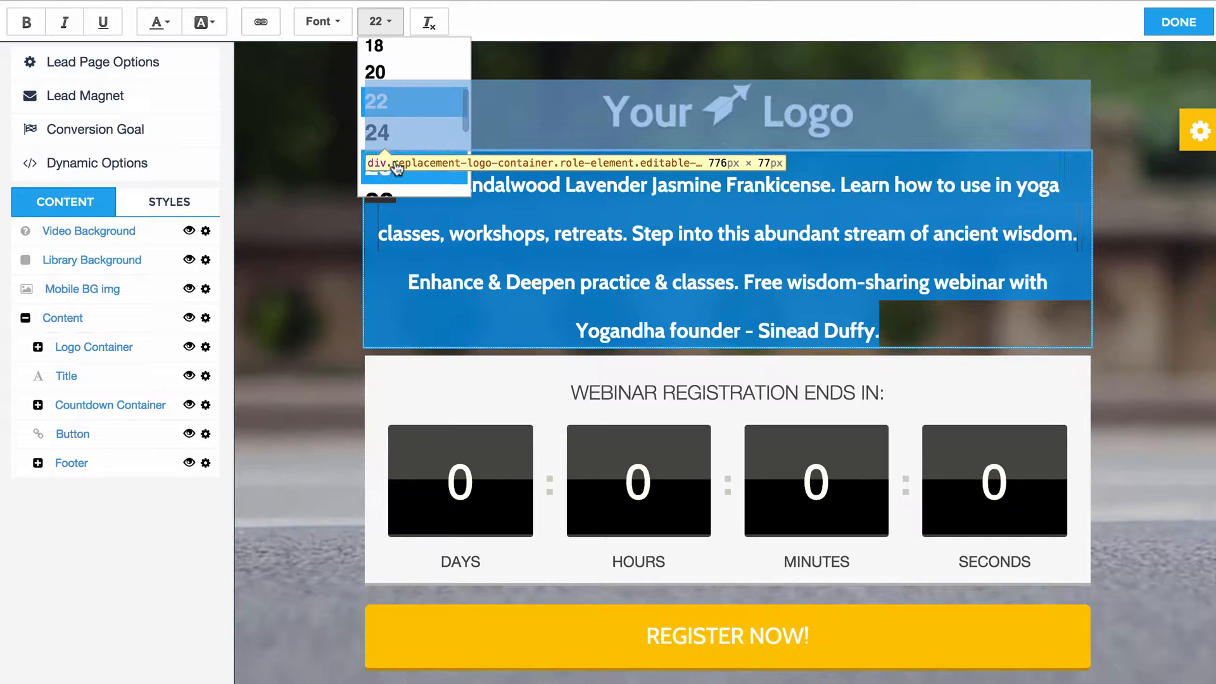
left_click(397, 168)
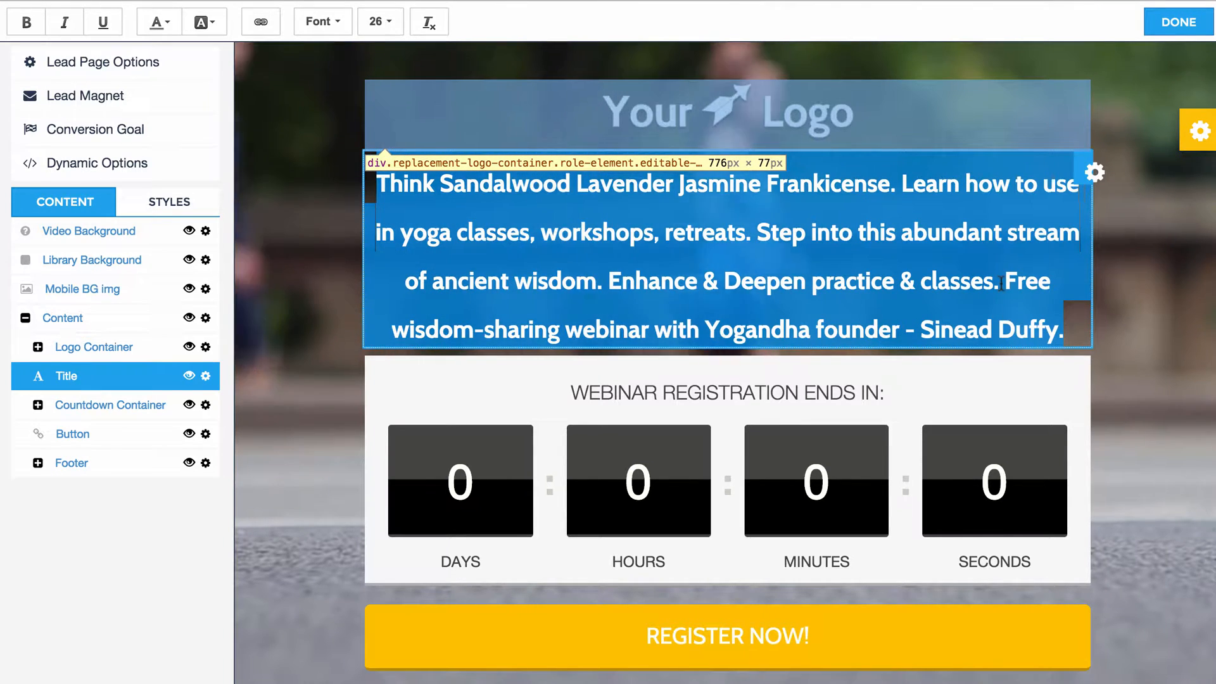
left_click(1000, 284)
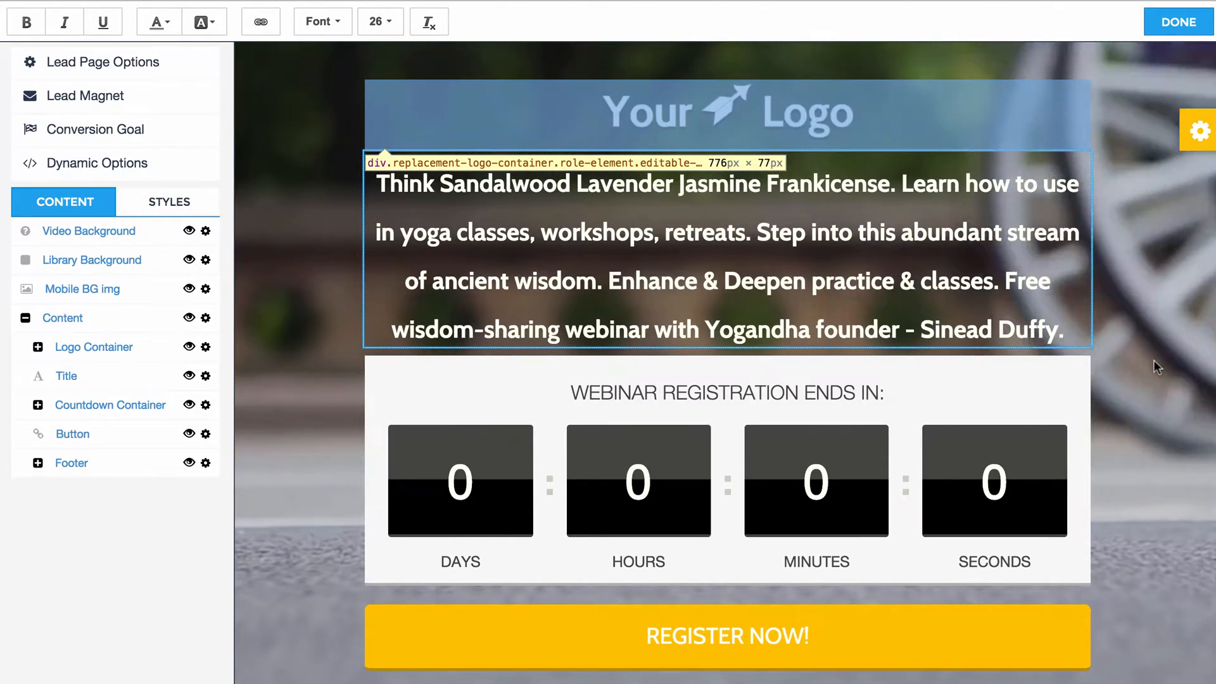
left_click(308, 348)
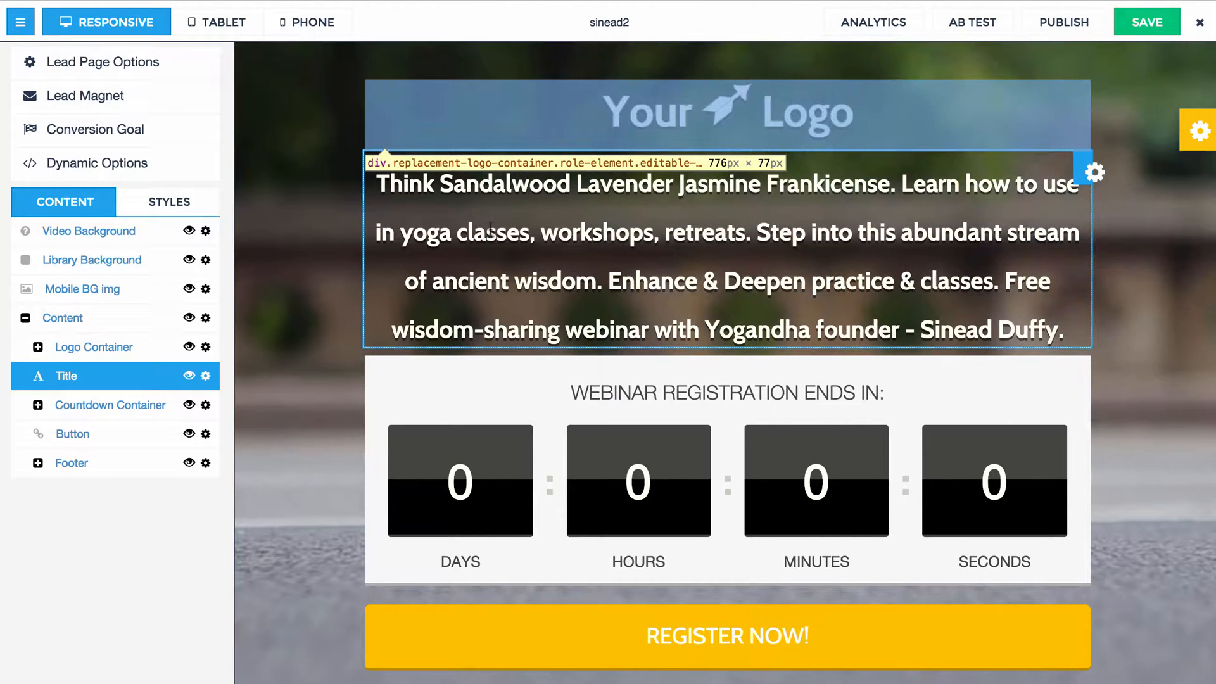
Inspect the title's HTML in the browser developer tools, enlarging the inspector area and expanding the title's span element.
right_click(491, 233)
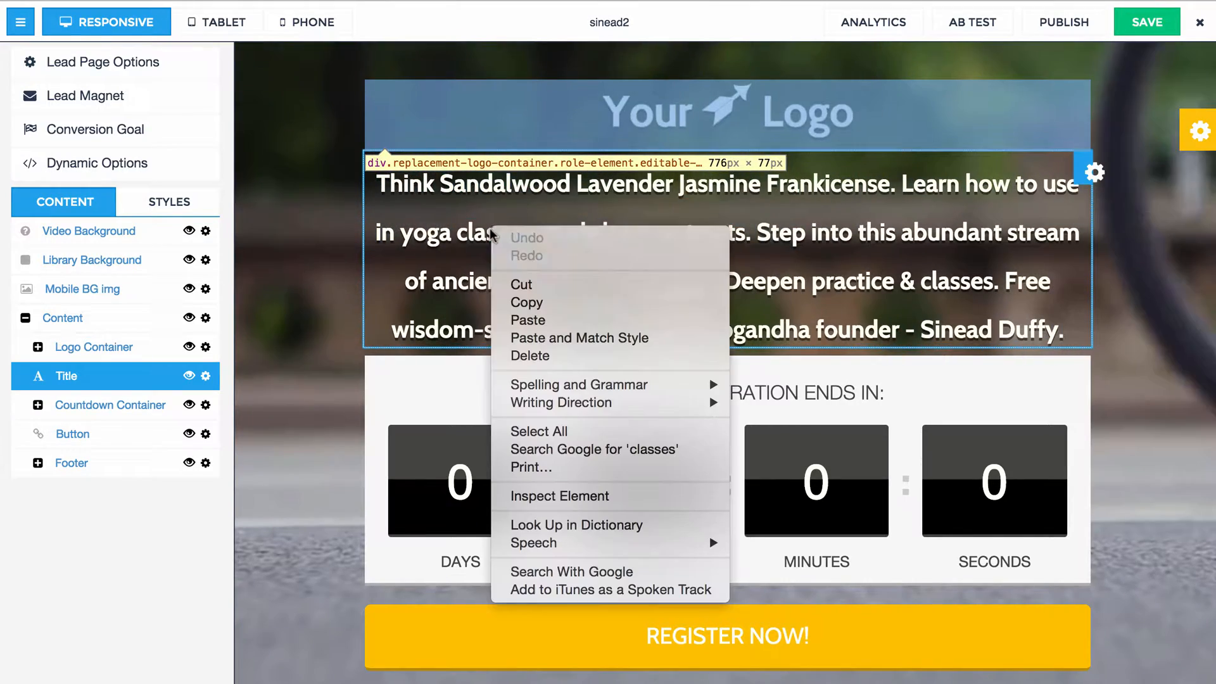
left_click(556, 497)
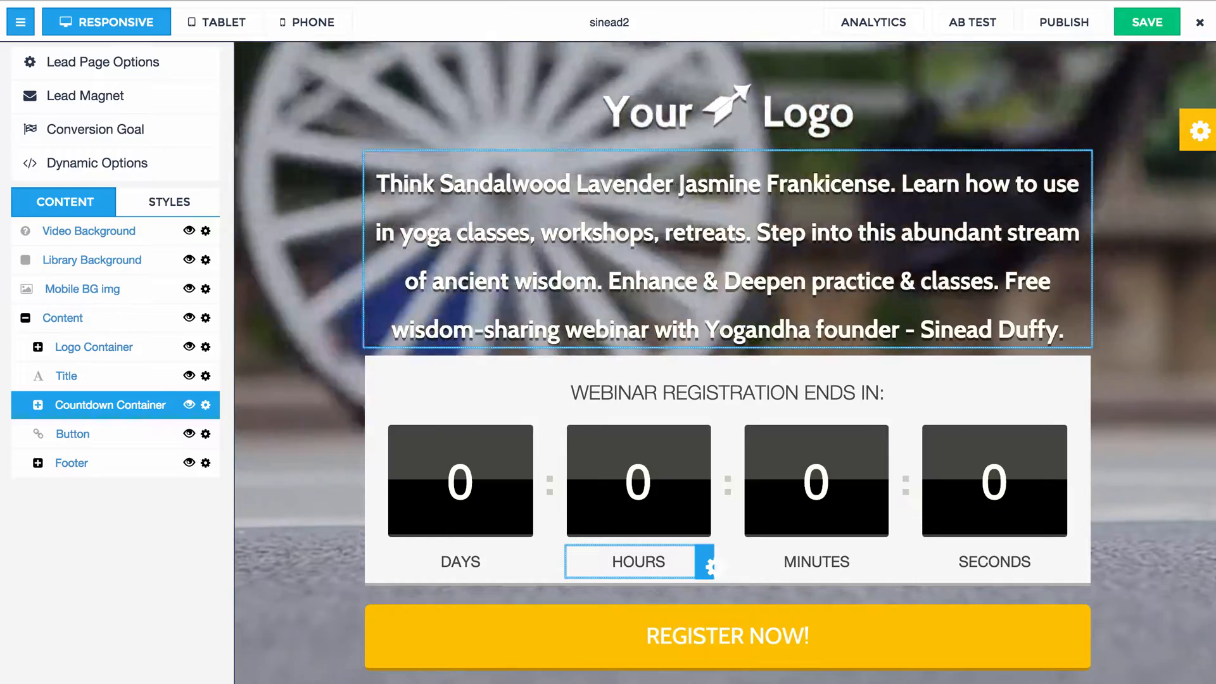
left_click_drag(644, 683, 642, 541)
scroll(524, 625, "down", 1)
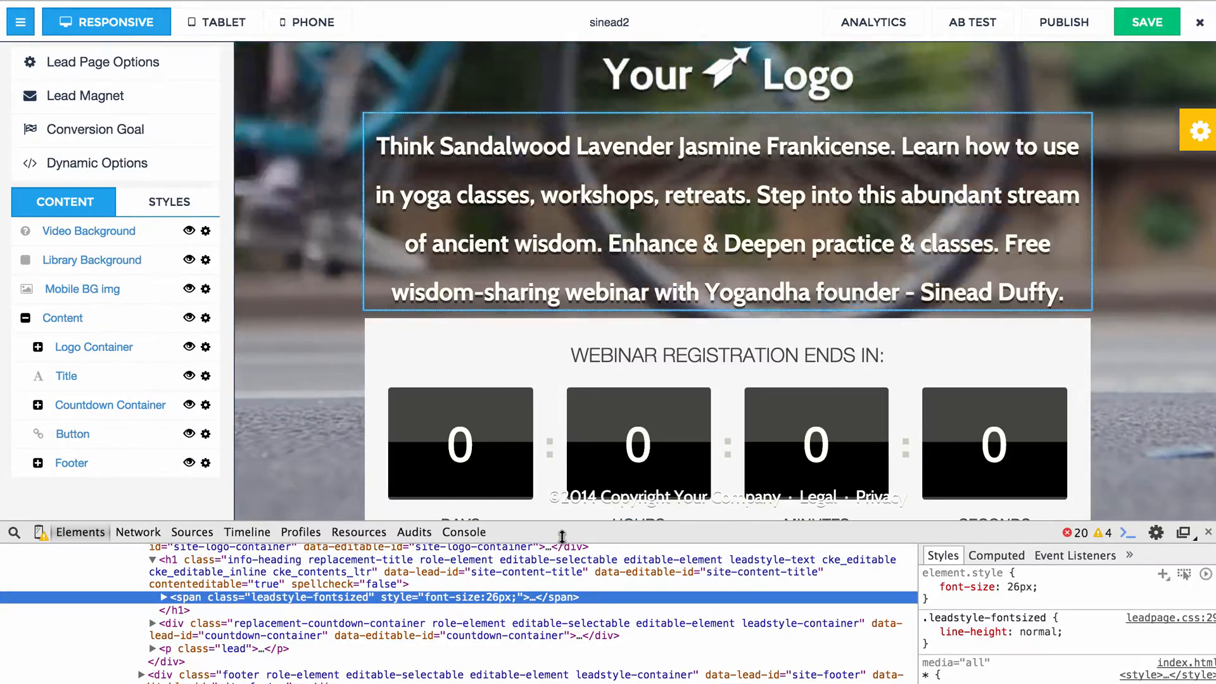
left_click_drag(563, 532, 564, 492)
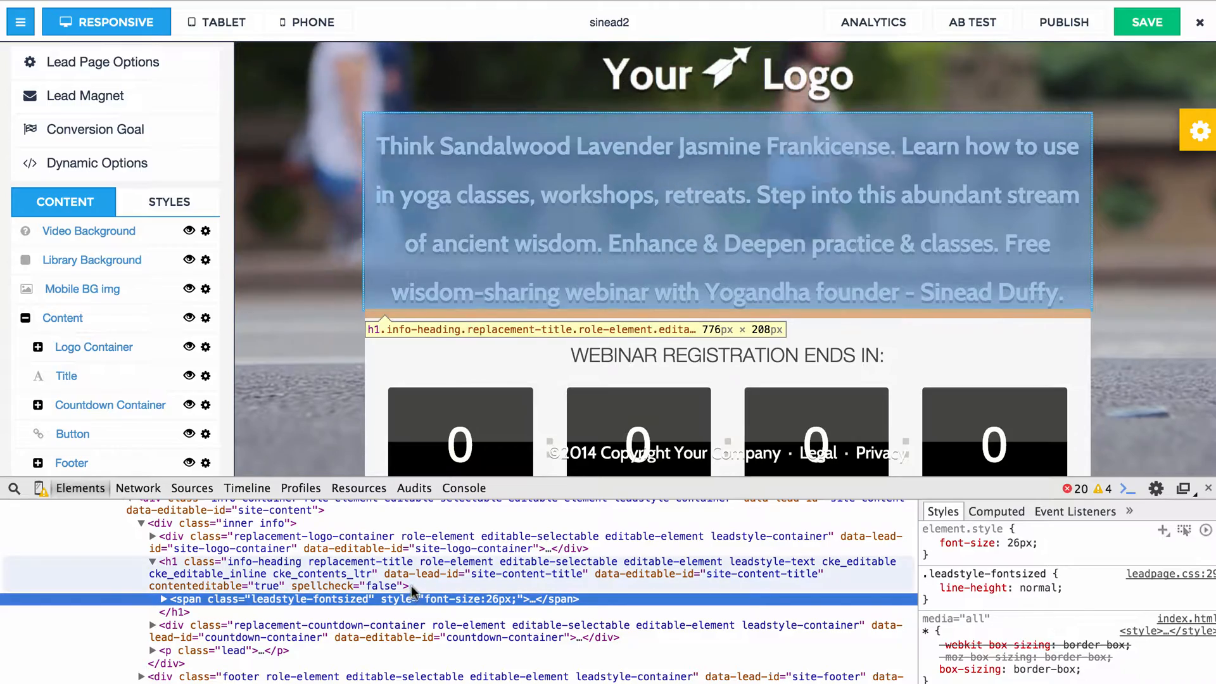
left_click(163, 599)
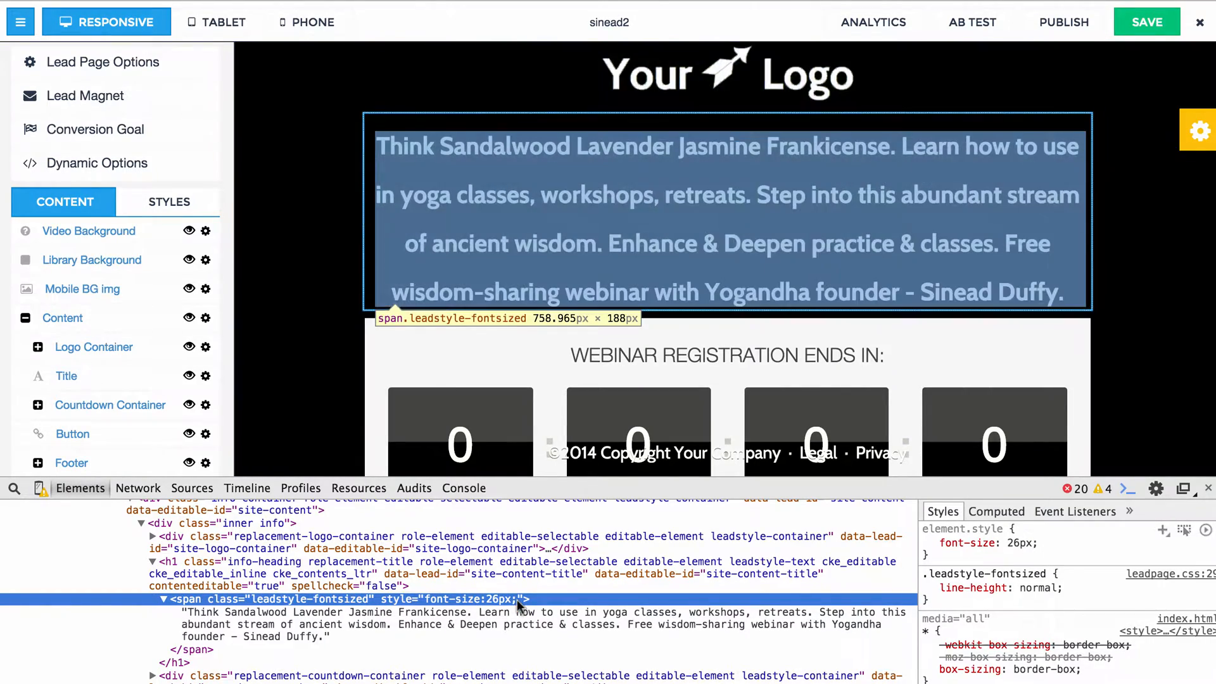
Edit the title span's HTML to add line-height:26px; after the font size in its inline style.
right_click(517, 600)
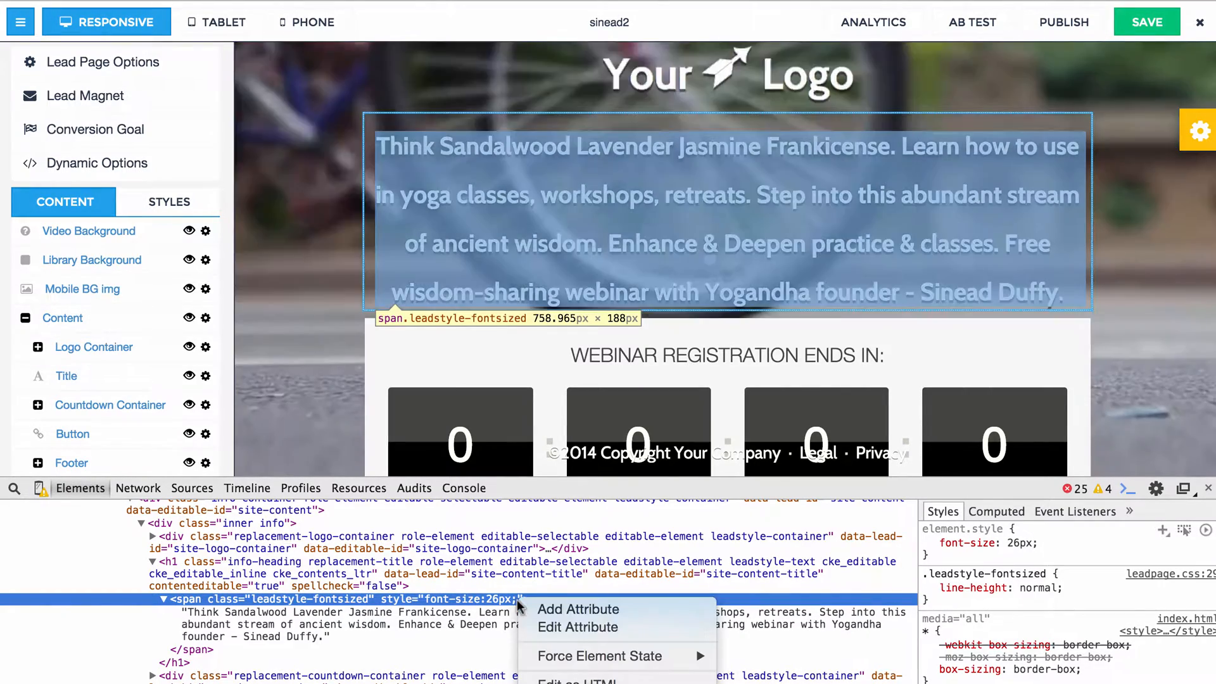
right_click(487, 598)
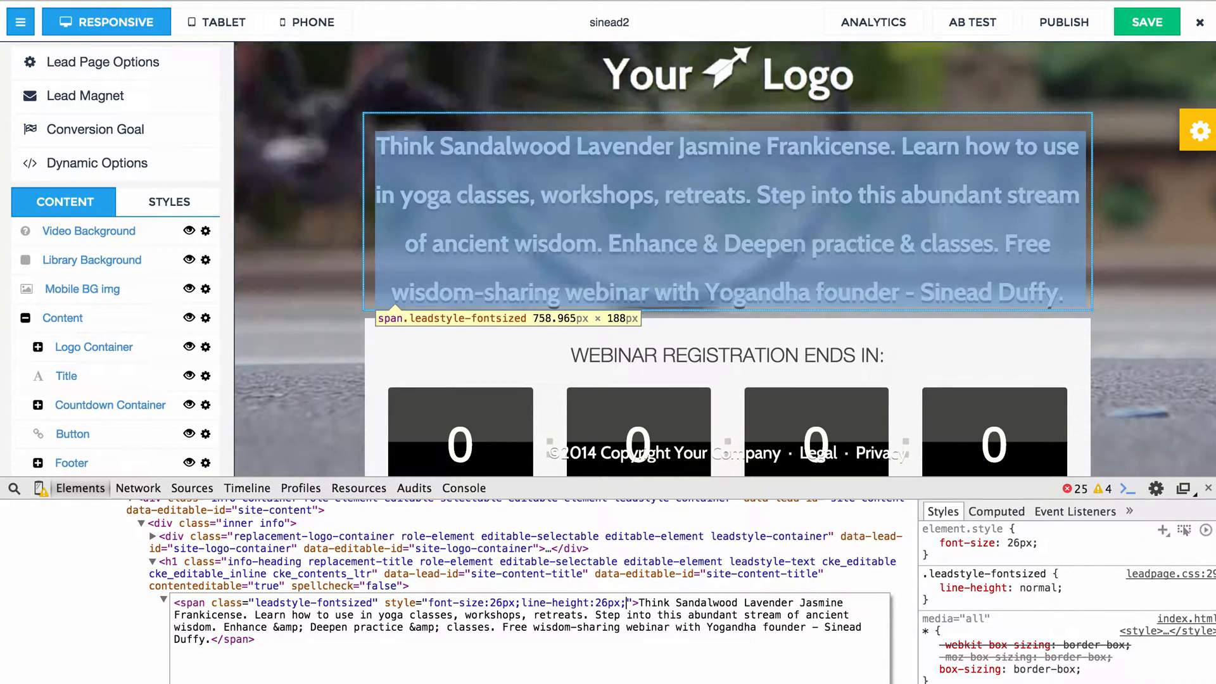
left_click(271, 433)
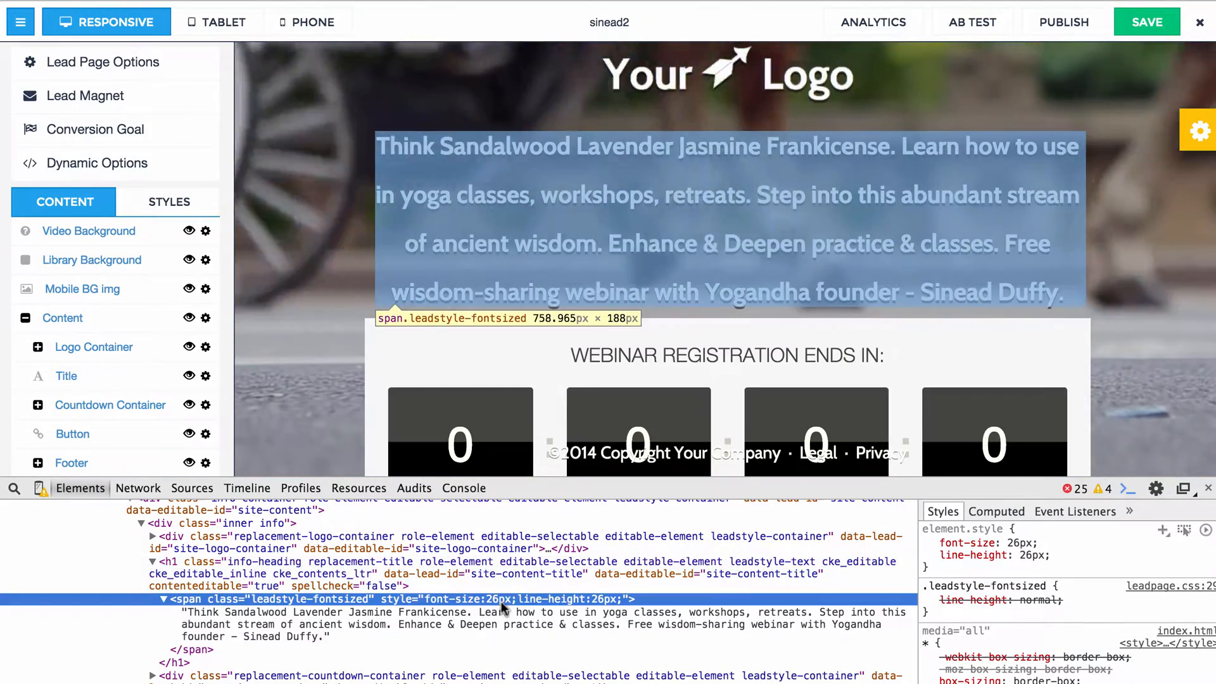
left_click(501, 599)
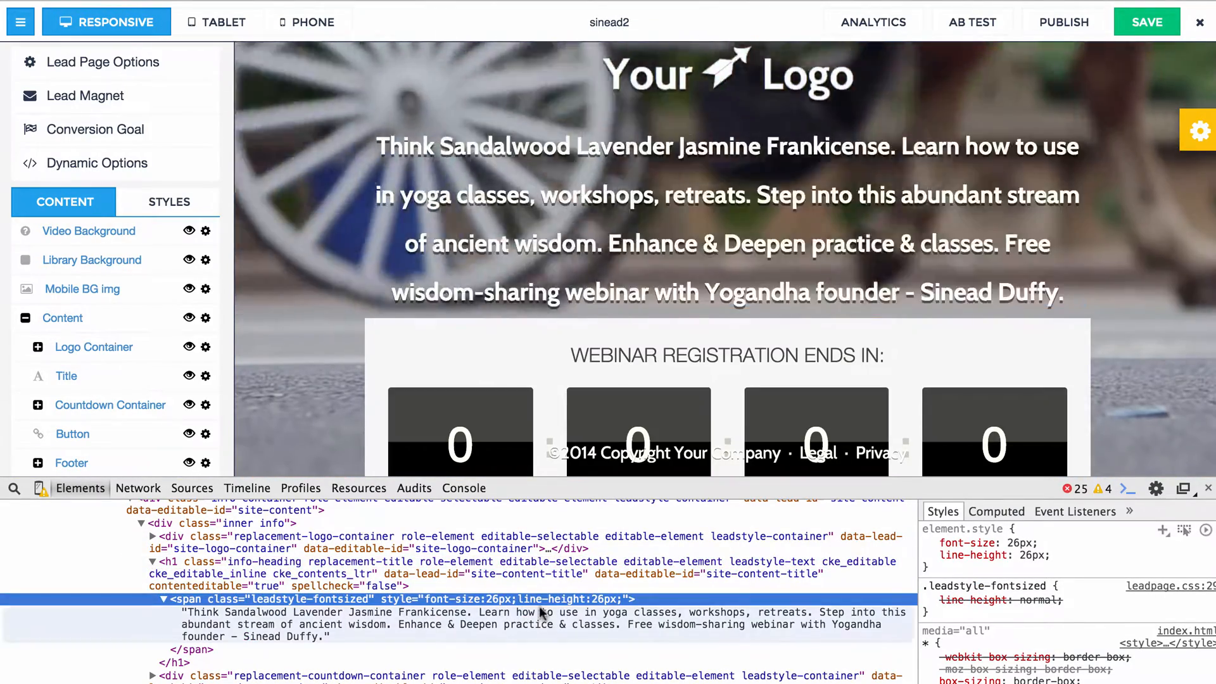
left_click(298, 377)
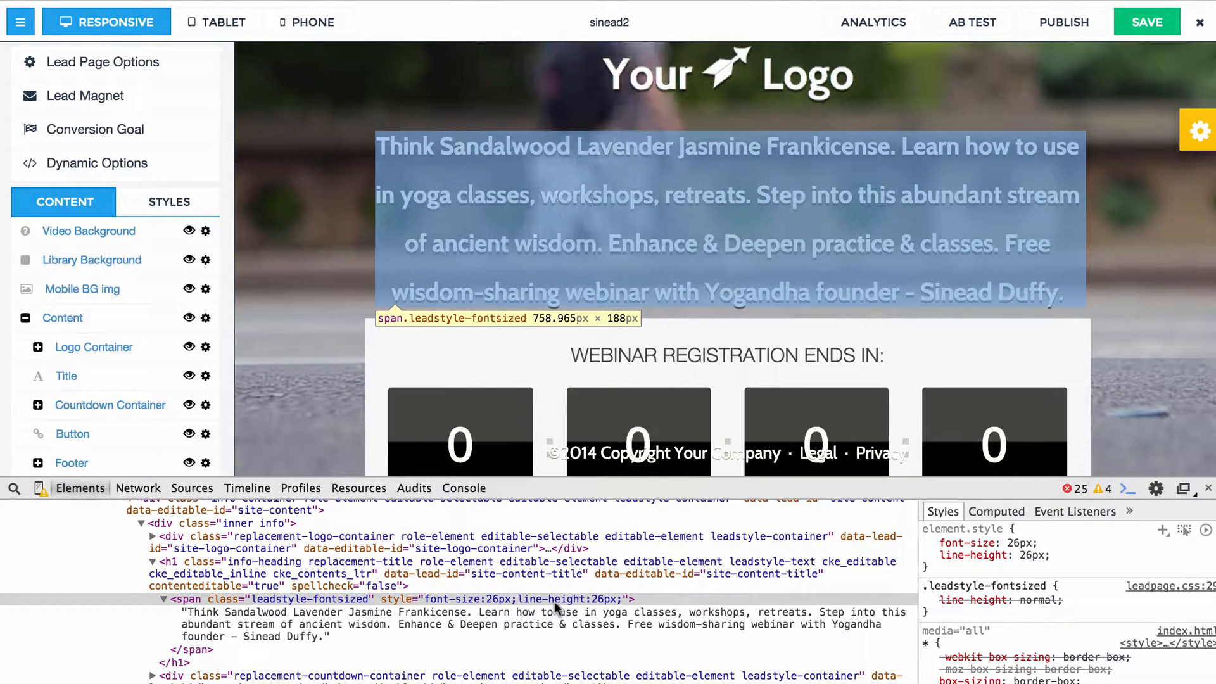
right_click(554, 602)
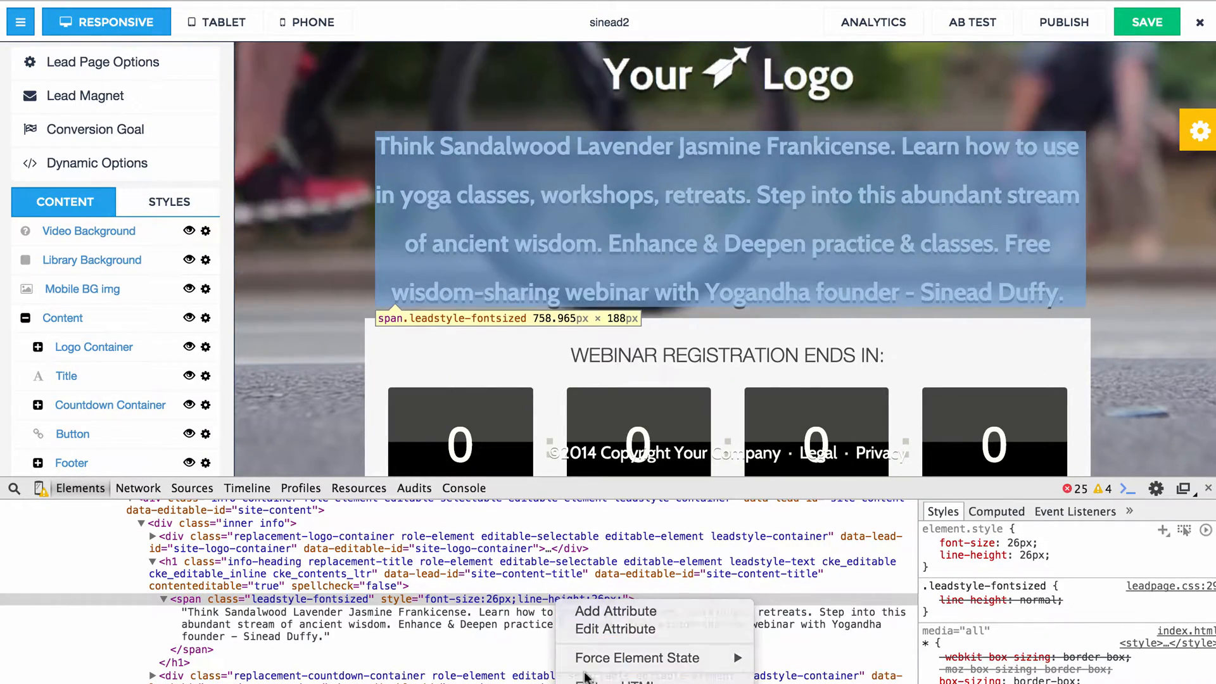
left_click(570, 676)
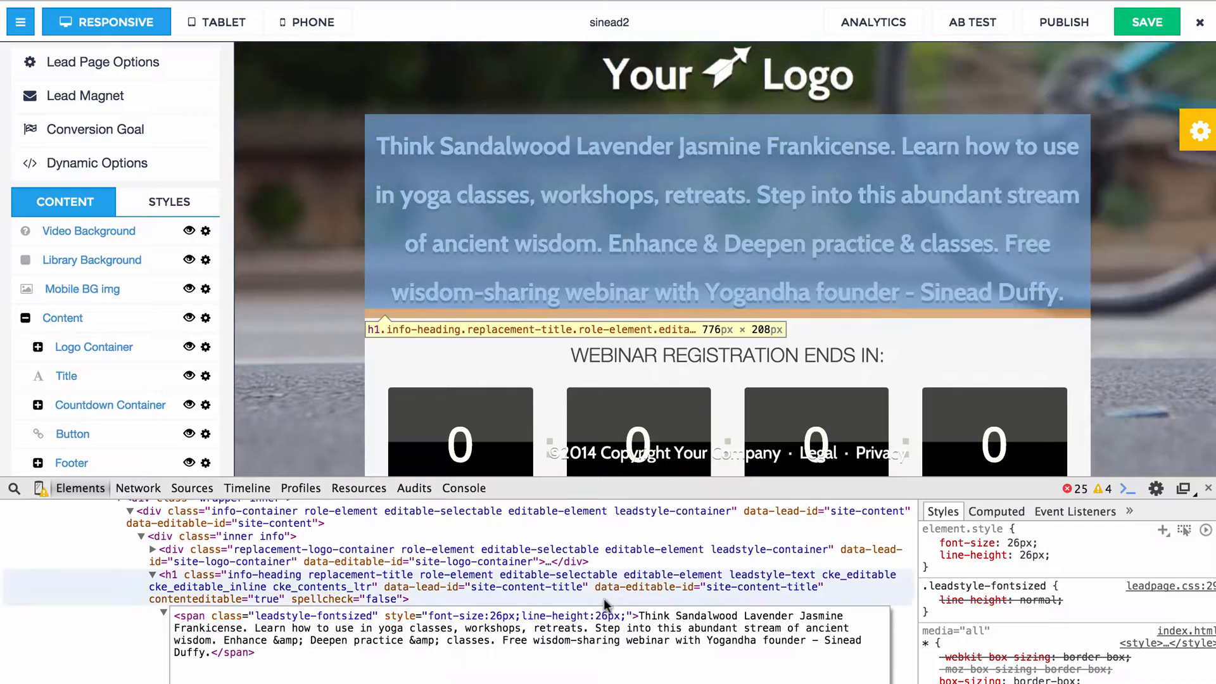
left_click(572, 594)
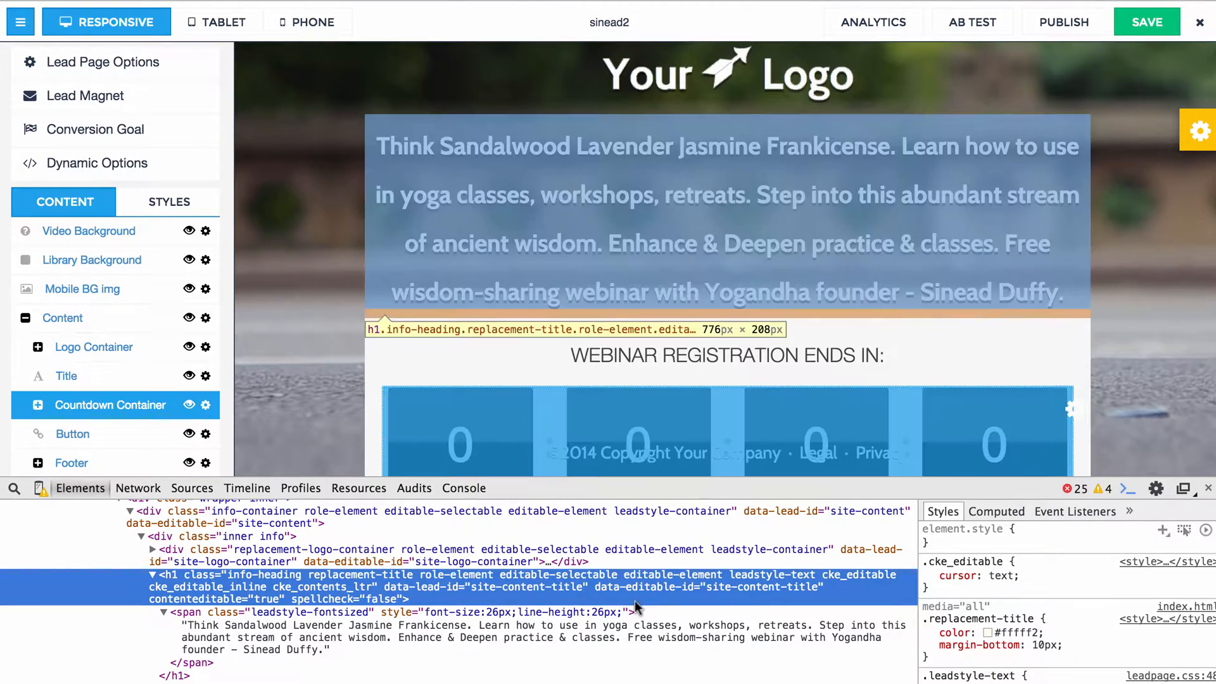
Try to add the !important flag to the title span's line-height declaration in its element style.
left_click(622, 613)
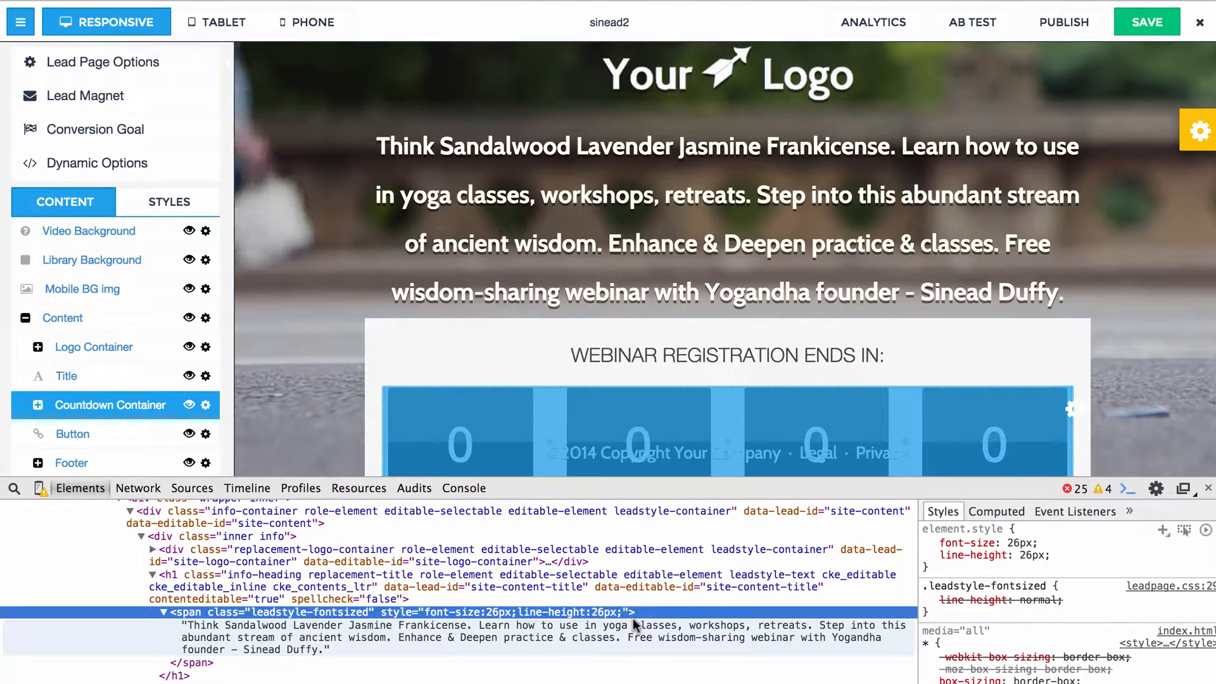
left_click(1032, 555)
type("!imp")
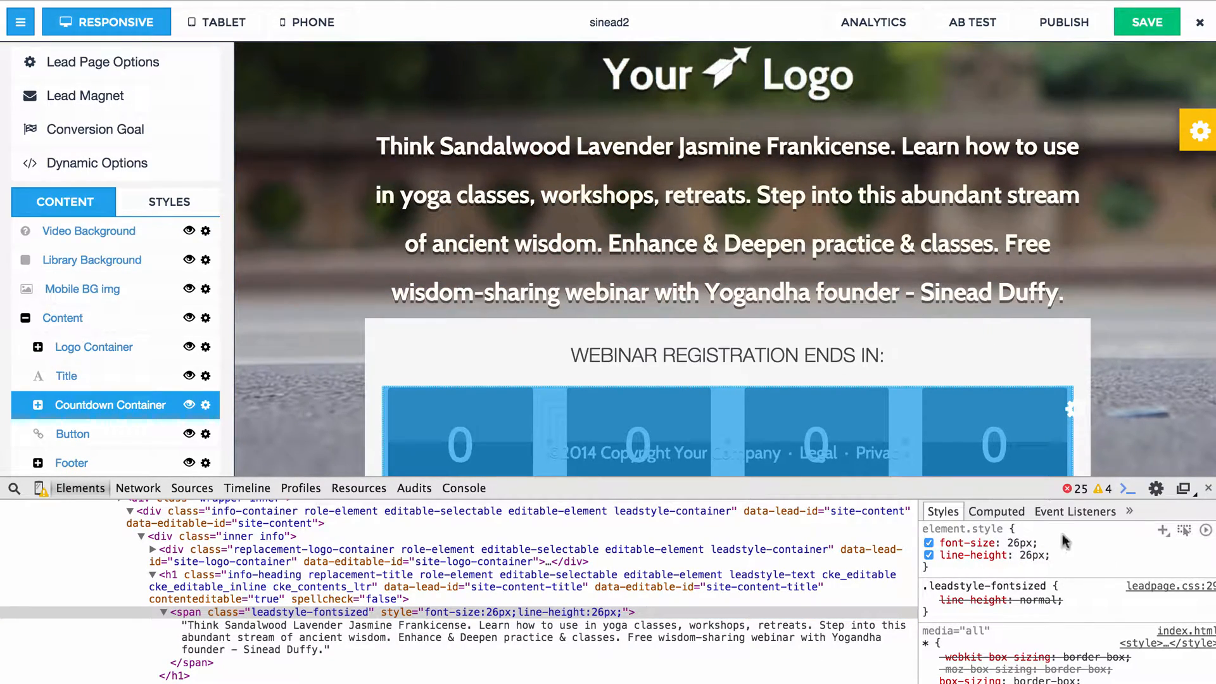
left_click(1068, 248)
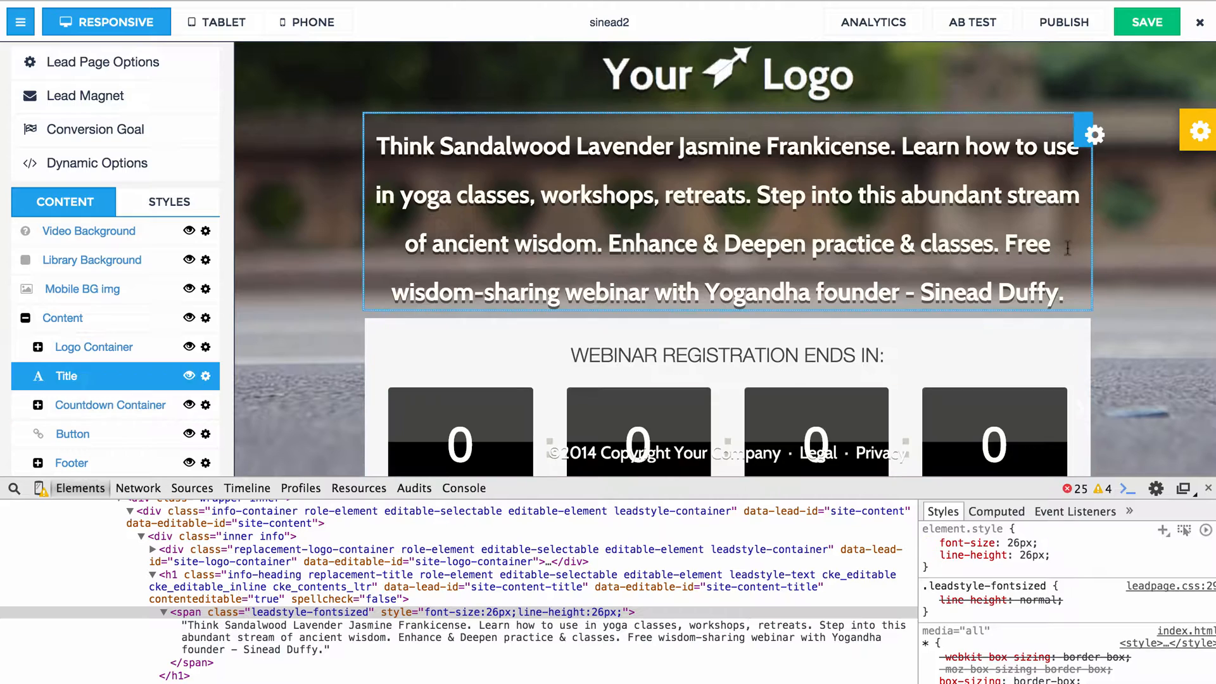
Save the lead page and reload the editor in the browser.
left_click(1124, 29)
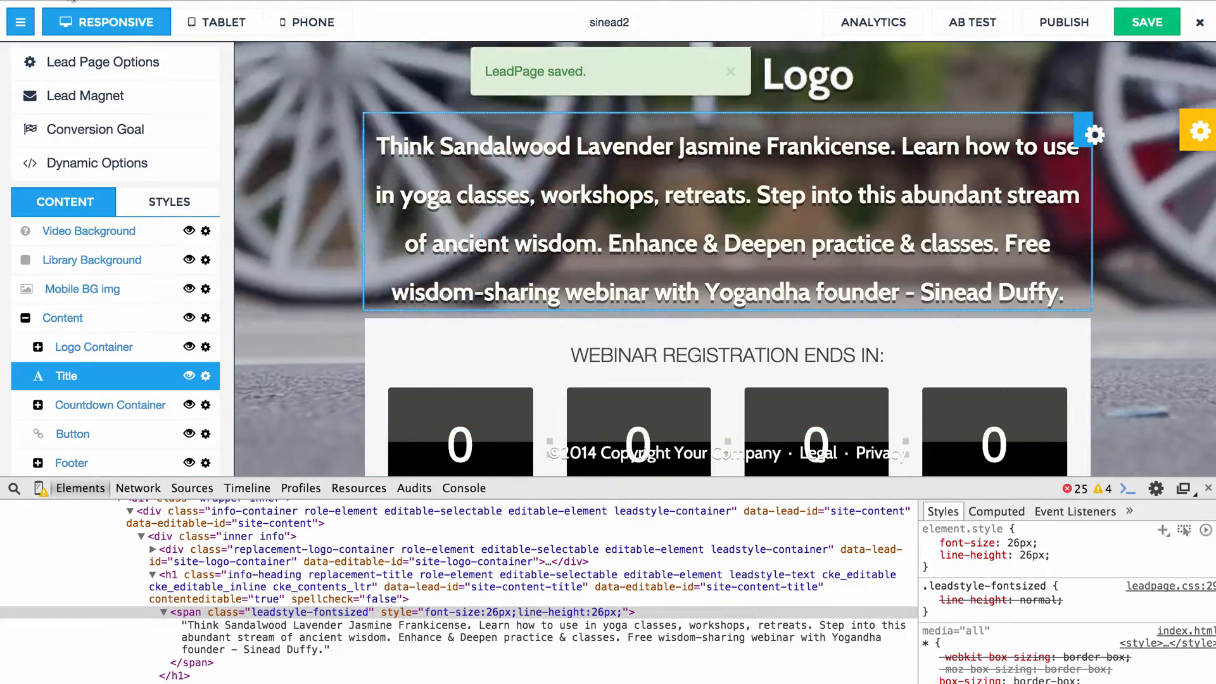
left_click(72, 0)
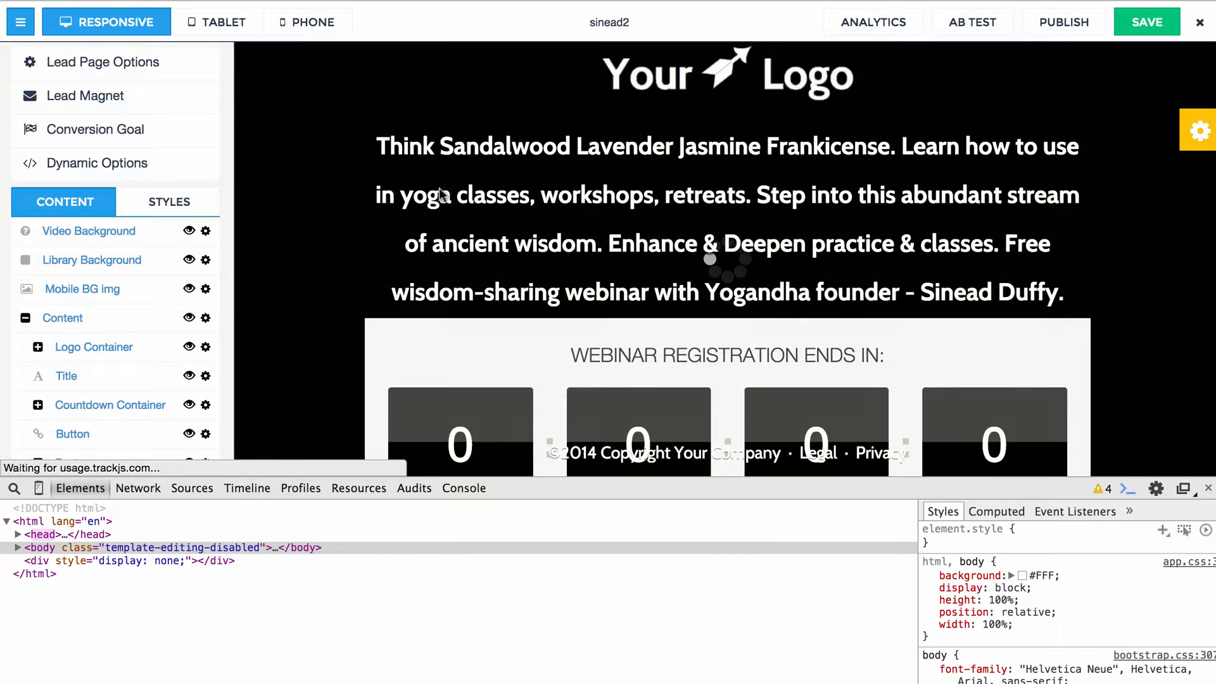
Inspect the title element again after the reload and expand its leadstyle-fontsized span in the HTML tree.
left_click(441, 194)
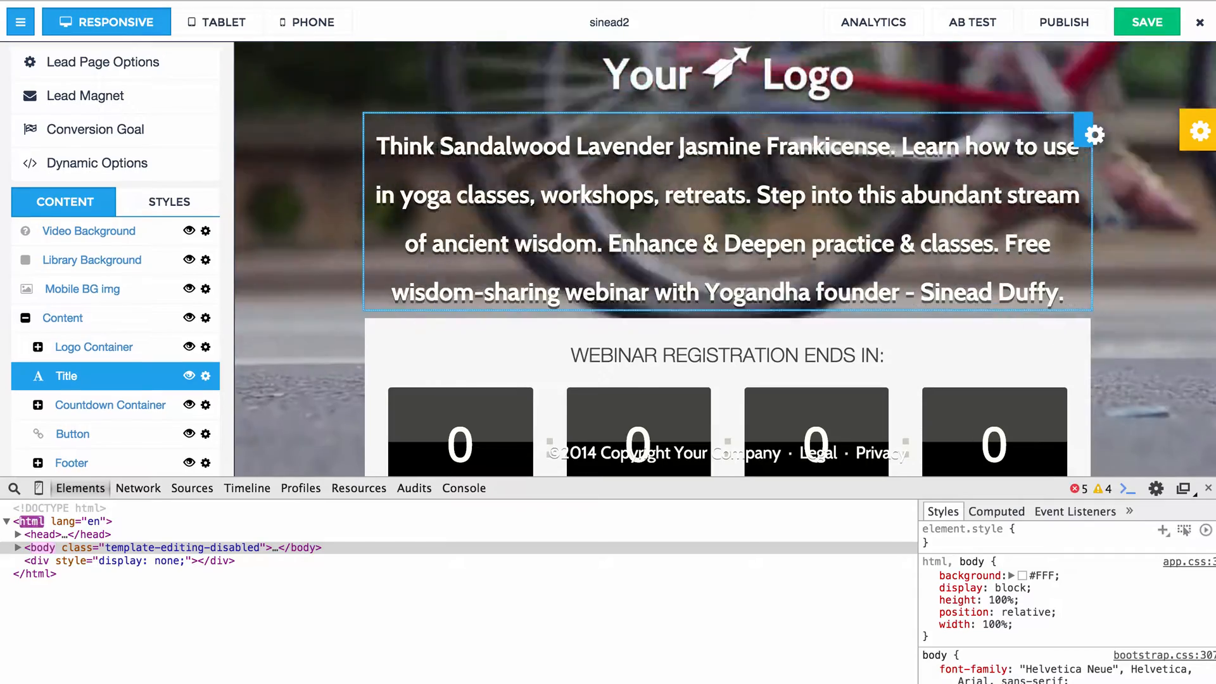
right_click(433, 146)
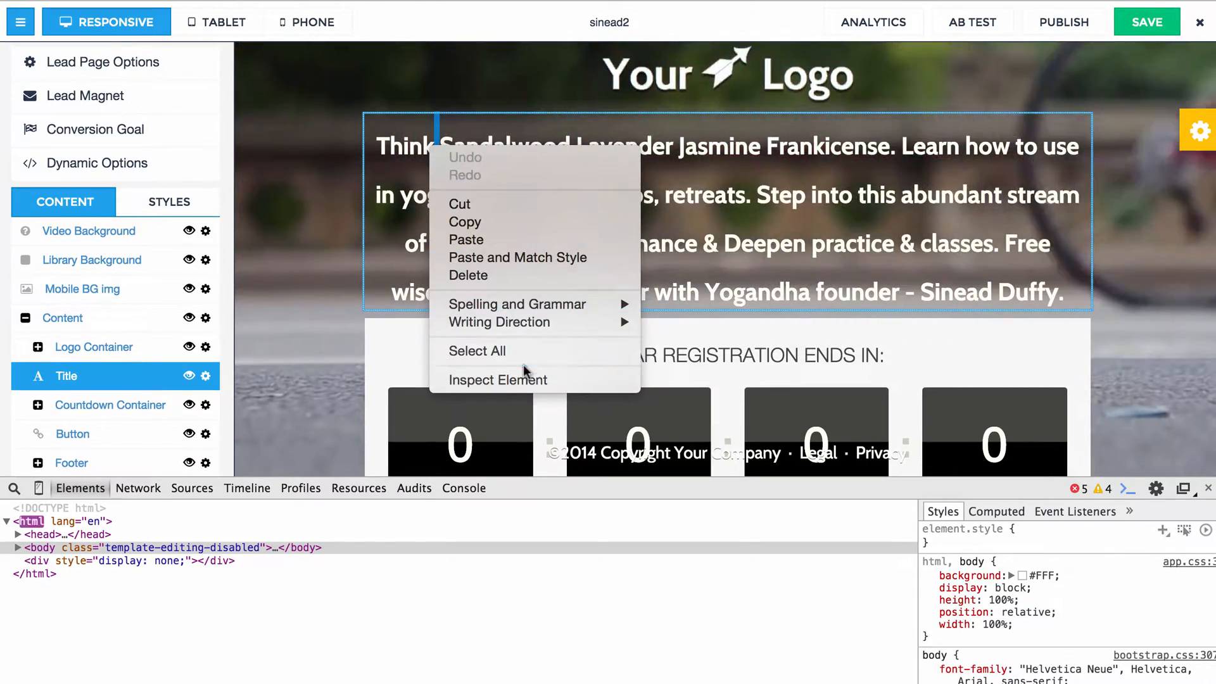
left_click(523, 378)
scroll(466, 625, "down", 3)
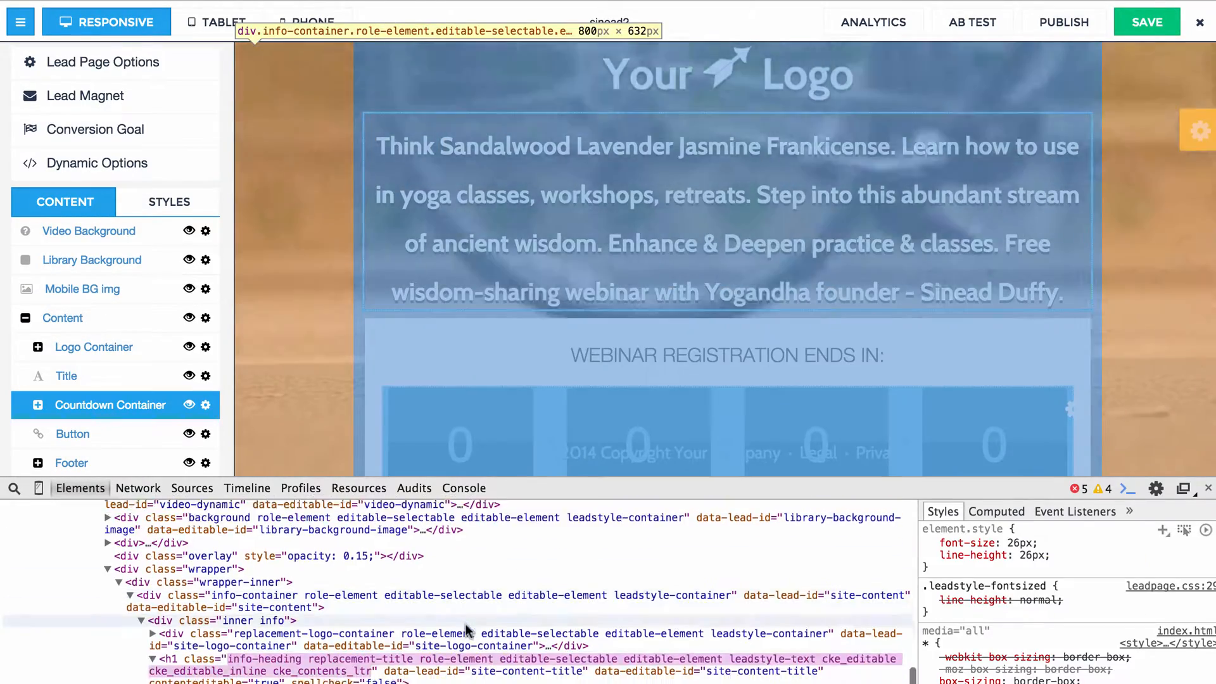
left_click(164, 607)
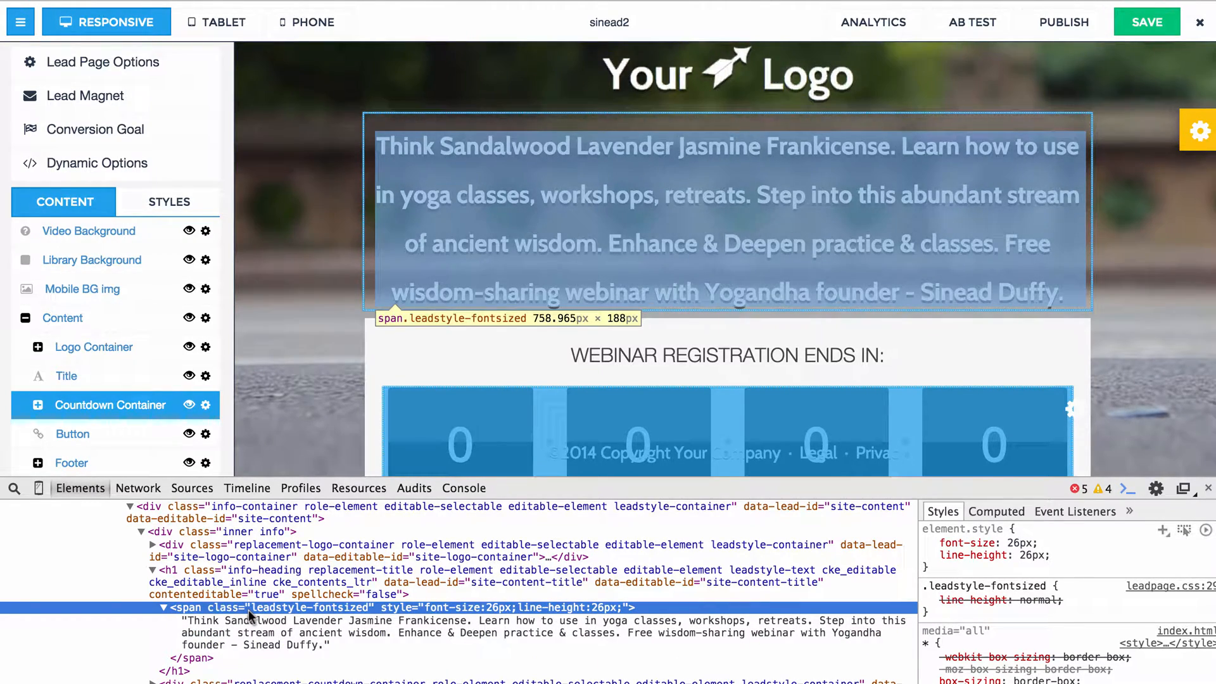
Edit the title span's HTML to wrap it in a div with the inline style line-height:26px;.
right_click(248, 610)
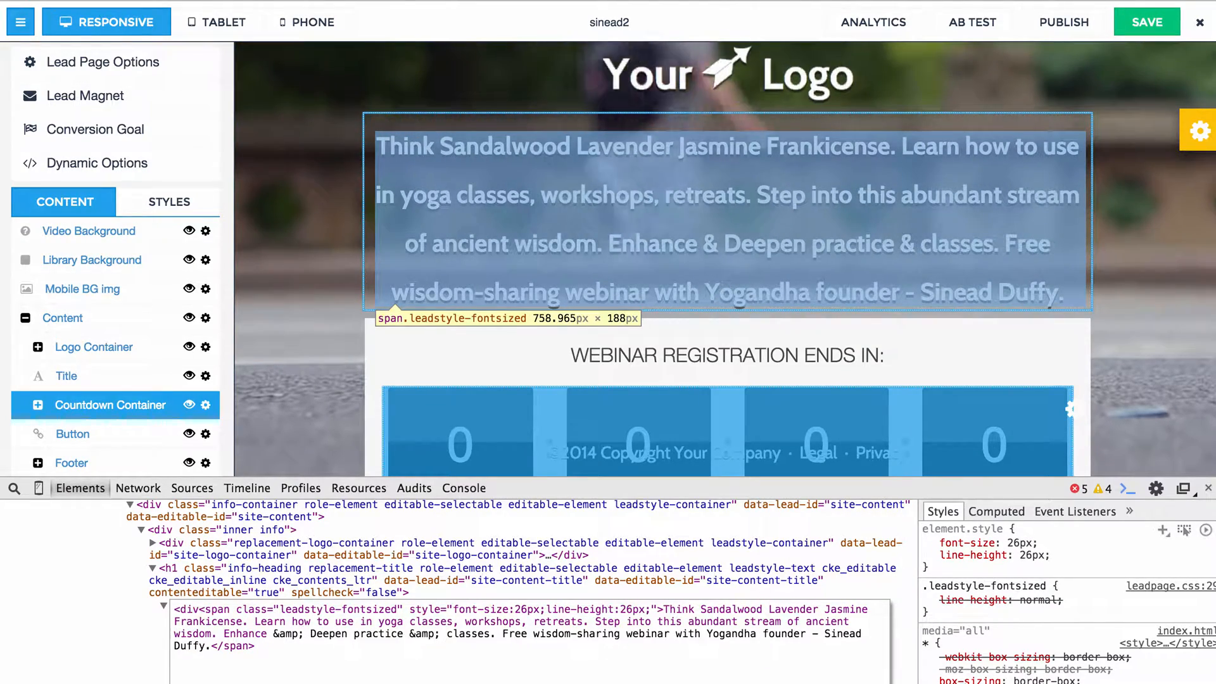
type("stlul")
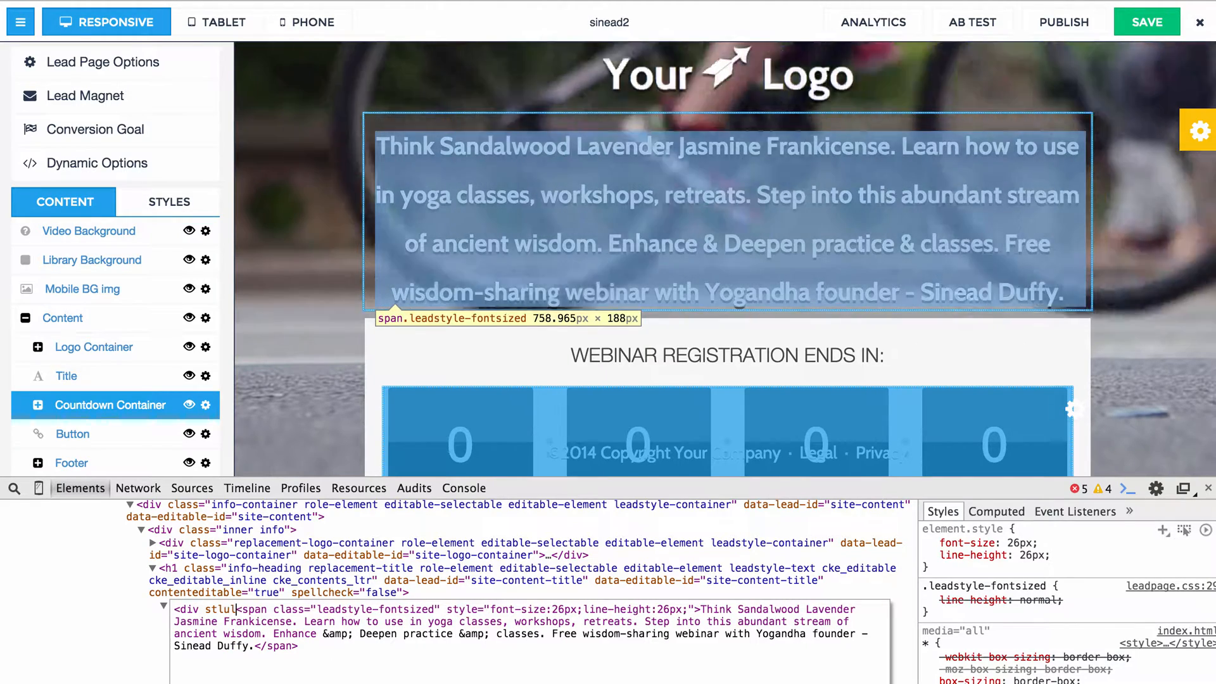
type("\"")
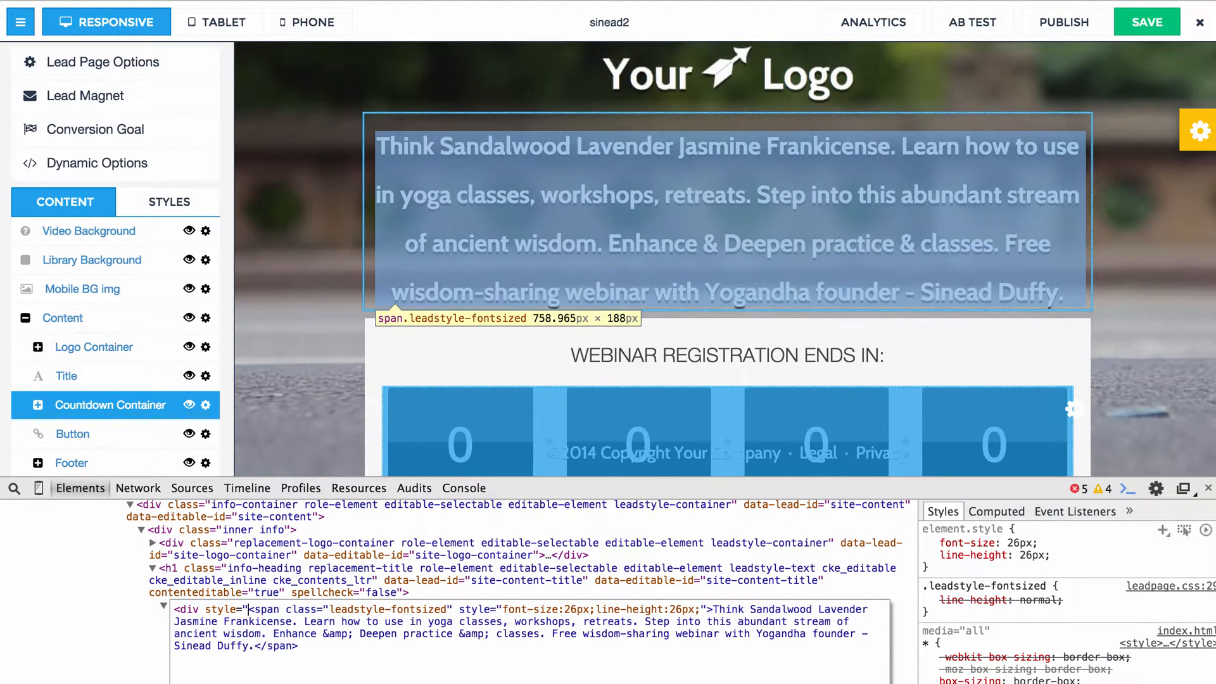
type("l")
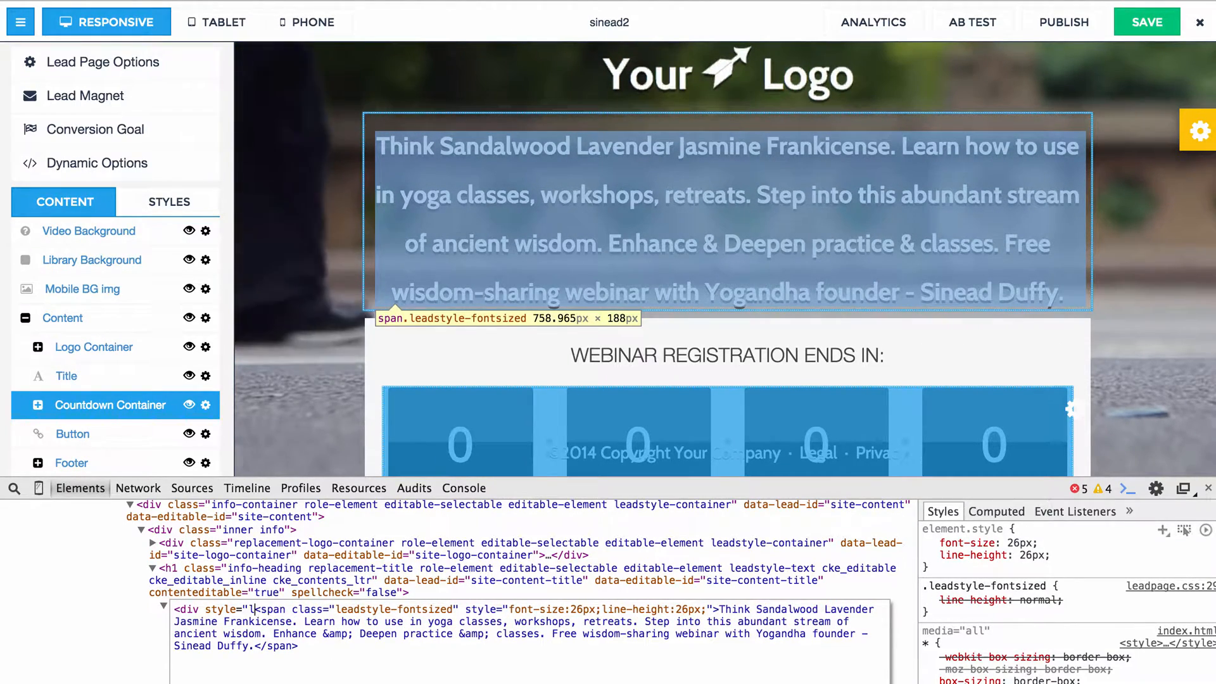
type("ine-height:")
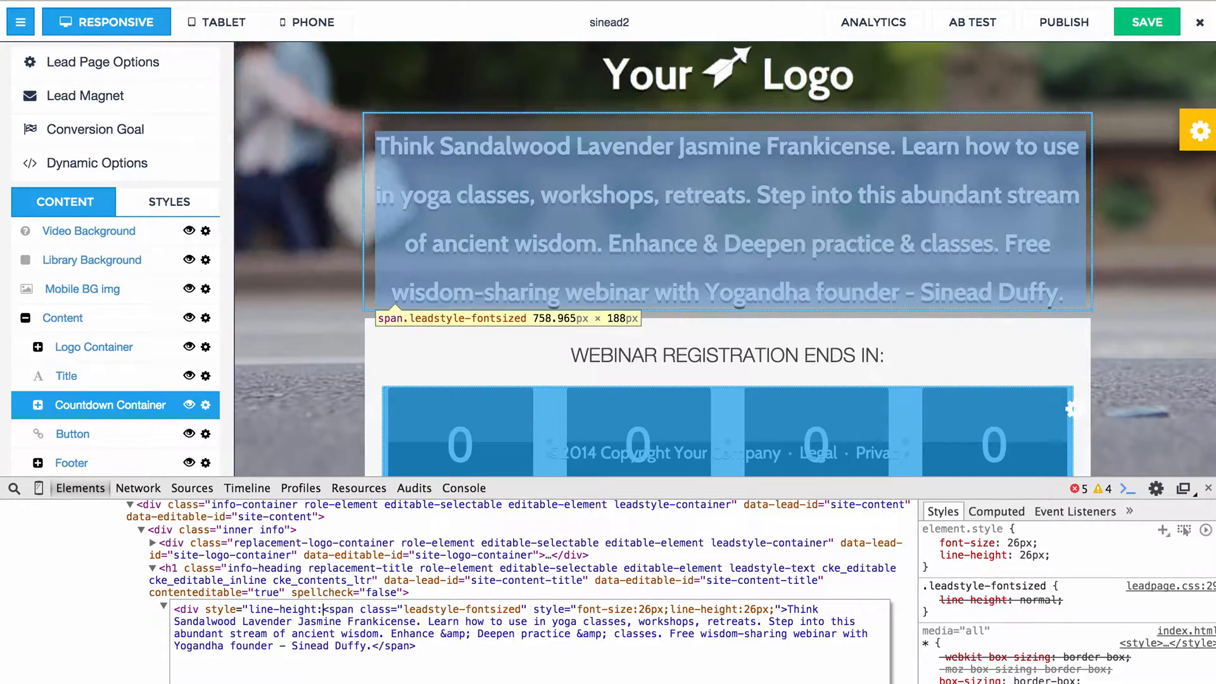
type("26px\"")
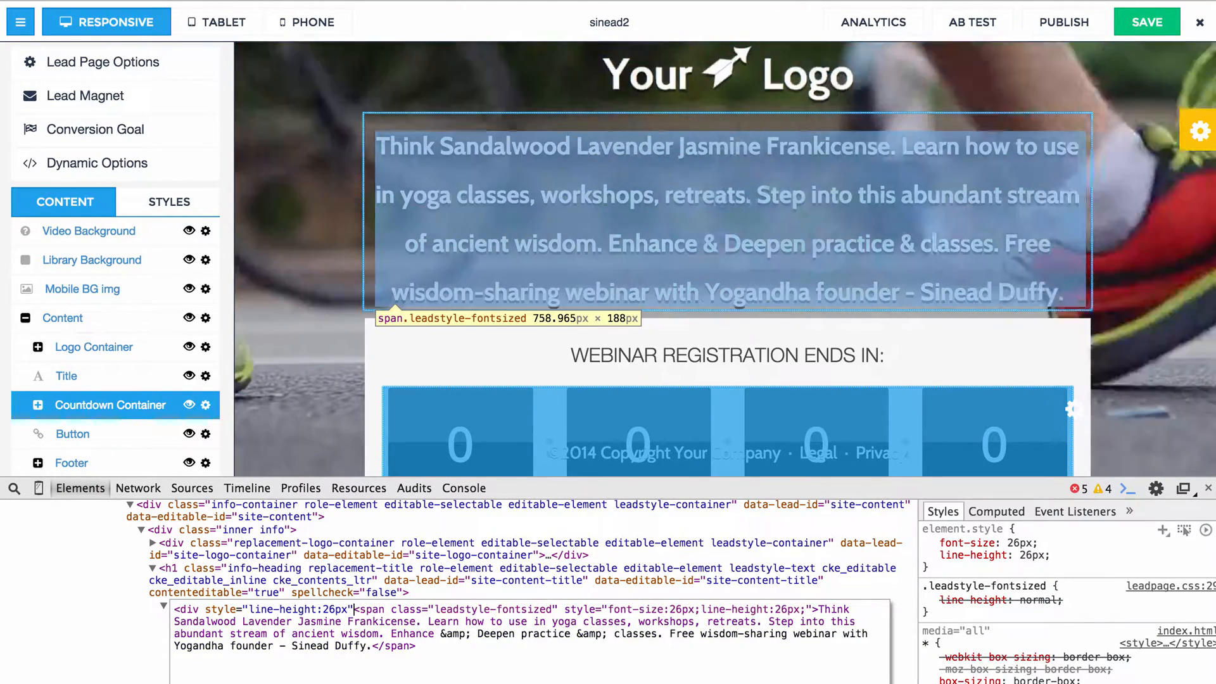
key("BackSpace")
type(";\"")
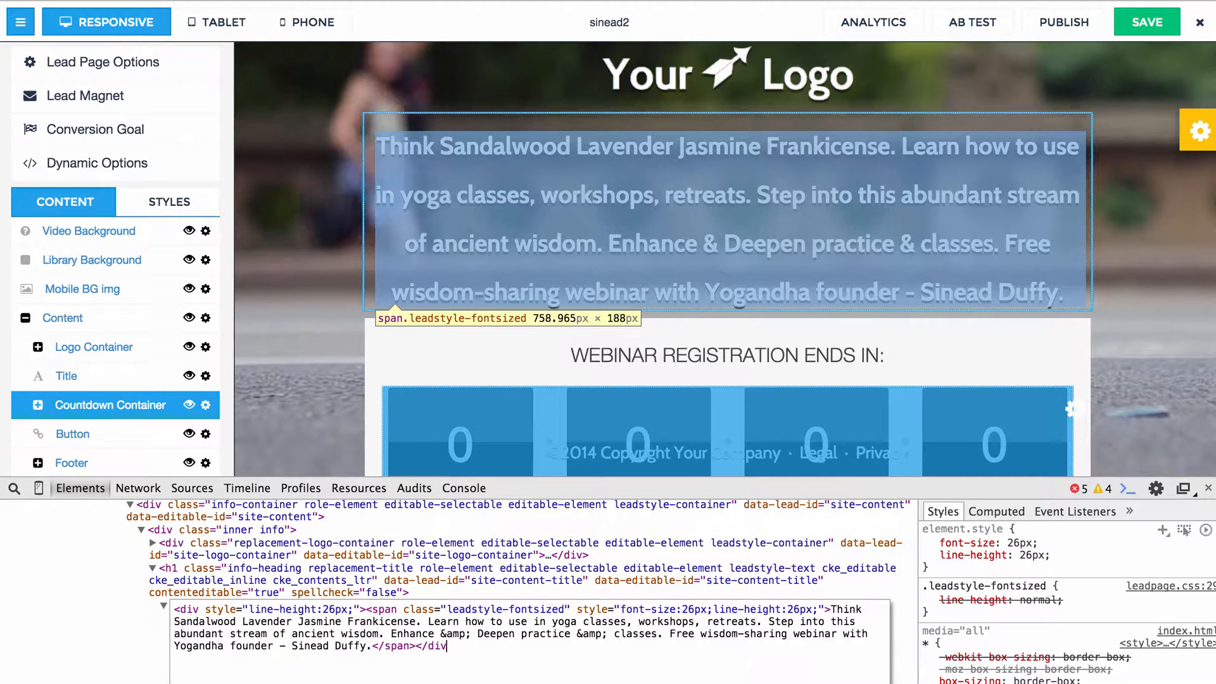
left_click(387, 564)
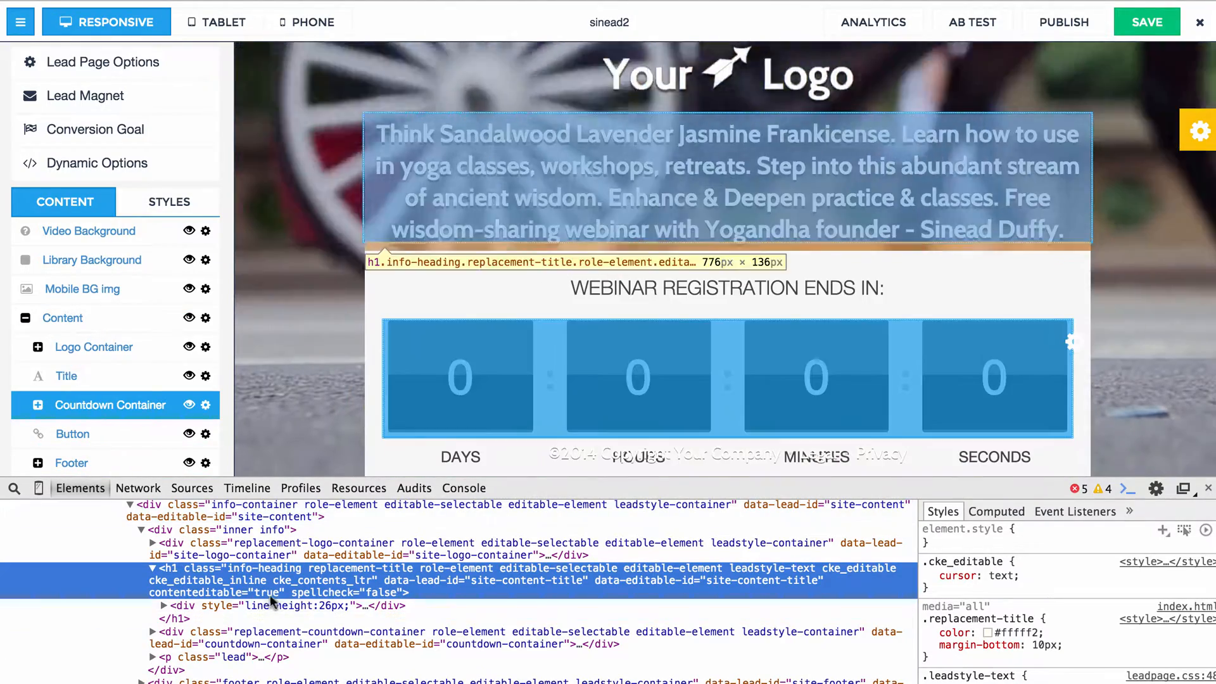
Set the title wrapper div's line-height to 22px and shrink the inspector to check the page.
double_click(329, 606)
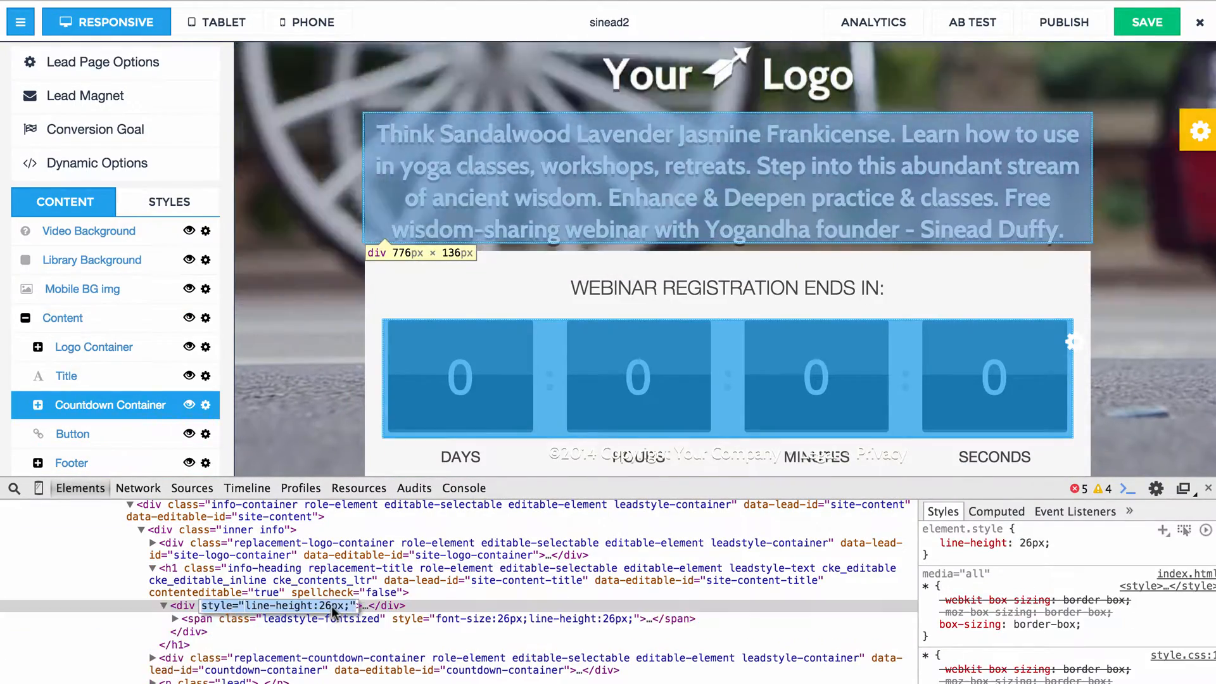
left_click(331, 607)
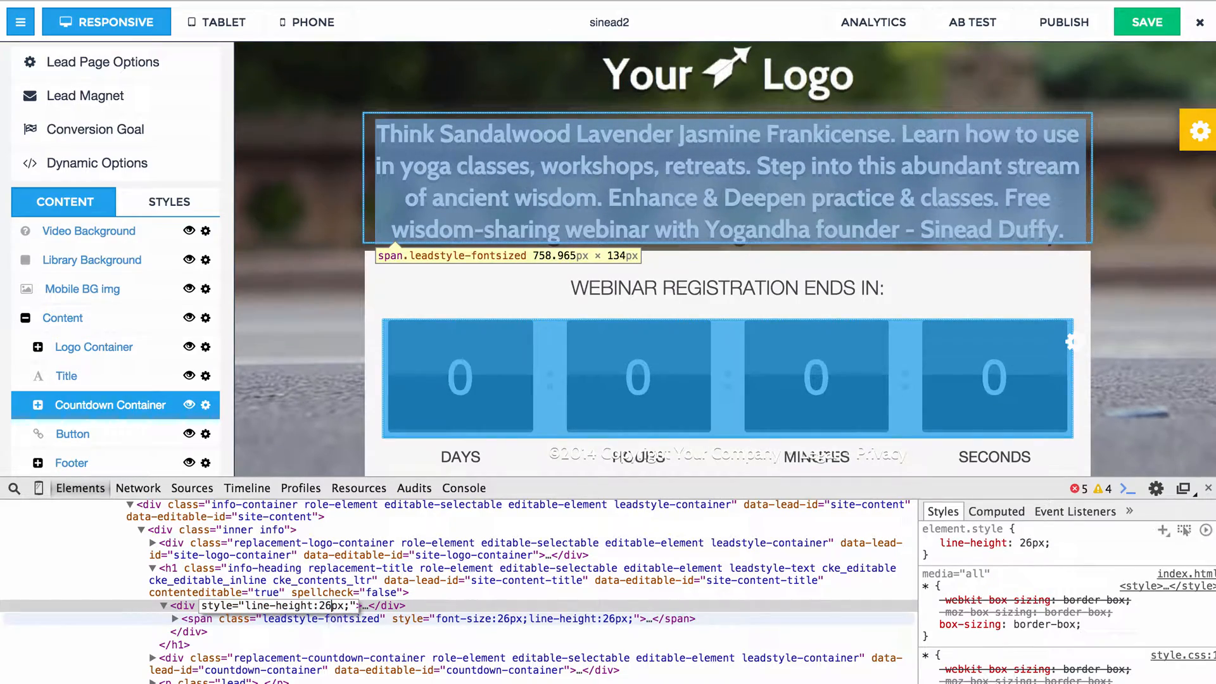
key("BackSpace")
type("2")
key("Return")
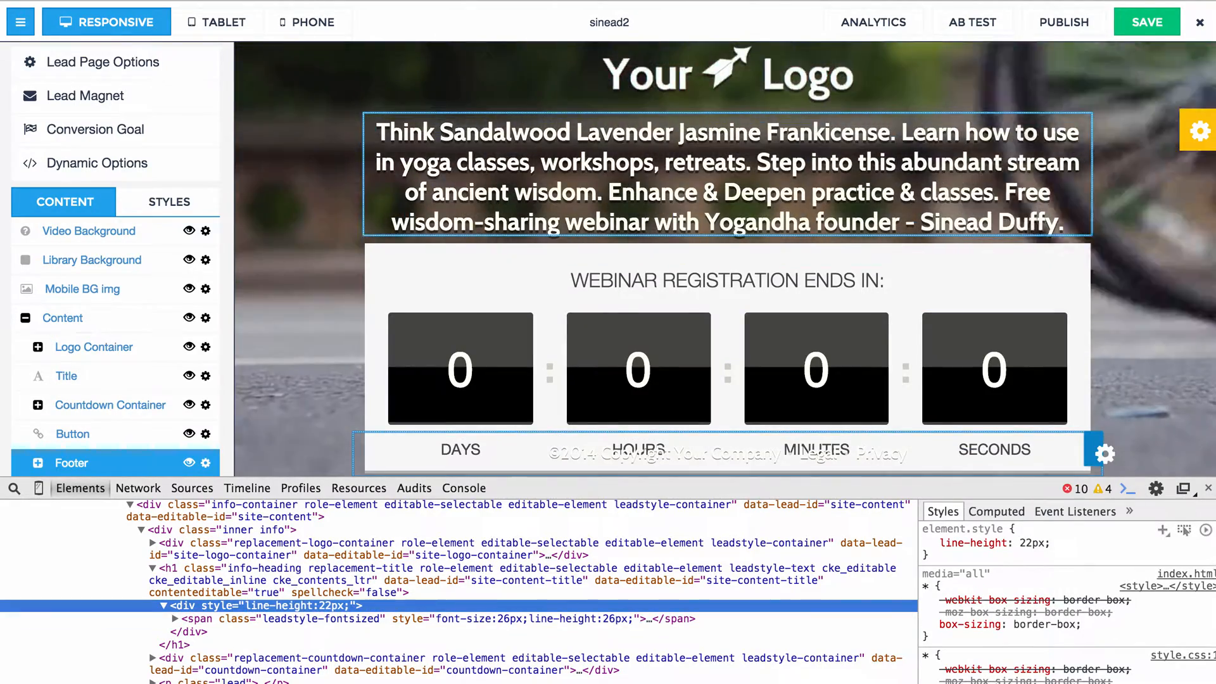
left_click_drag(846, 494, 846, 683)
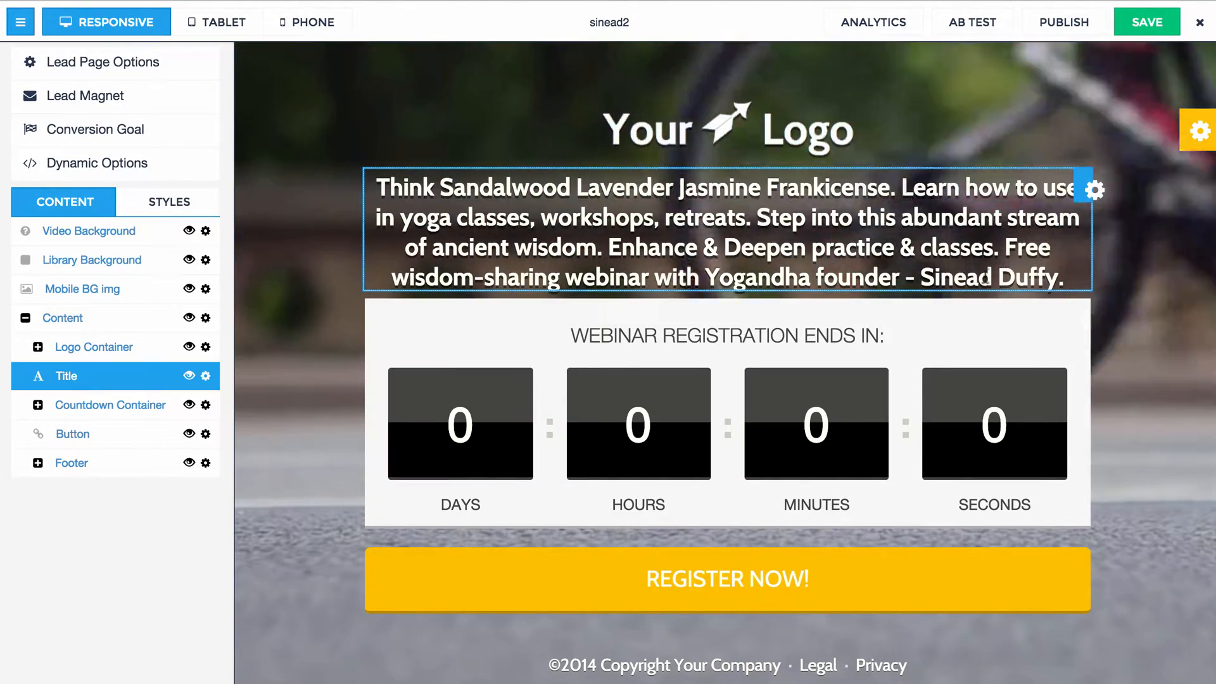
Set the font size of the entire title text to 48.
left_click(1064, 278)
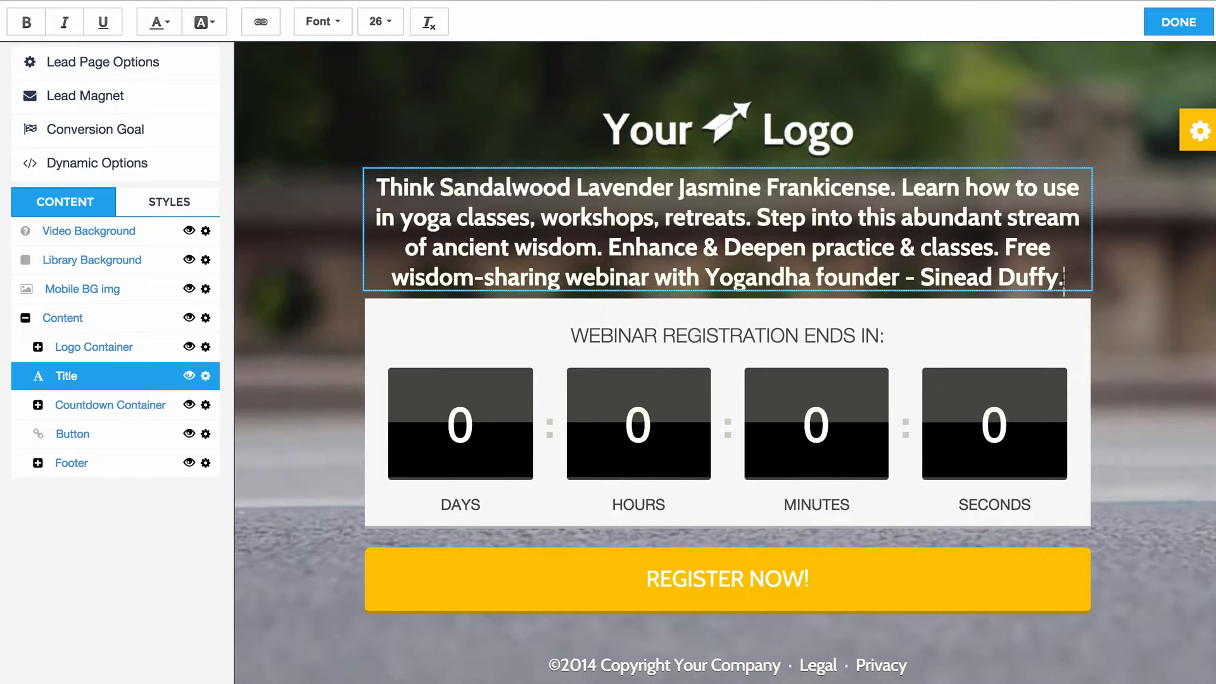
left_click(279, 154)
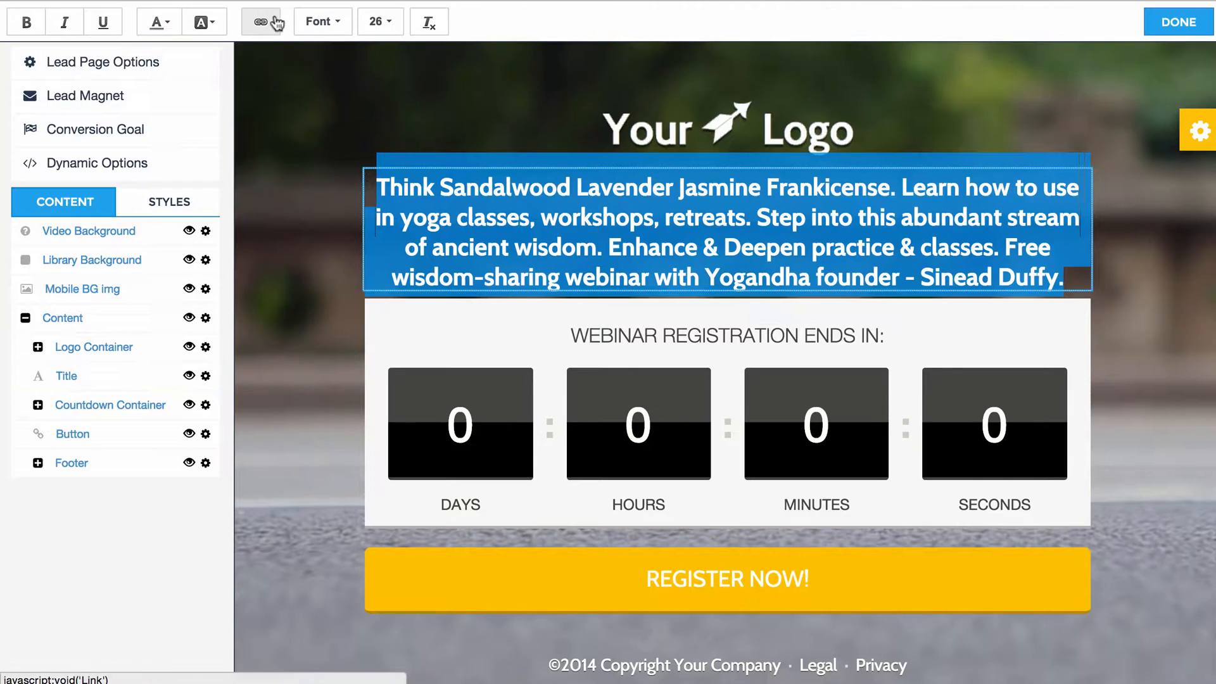
scroll(381, 127, "down", 2)
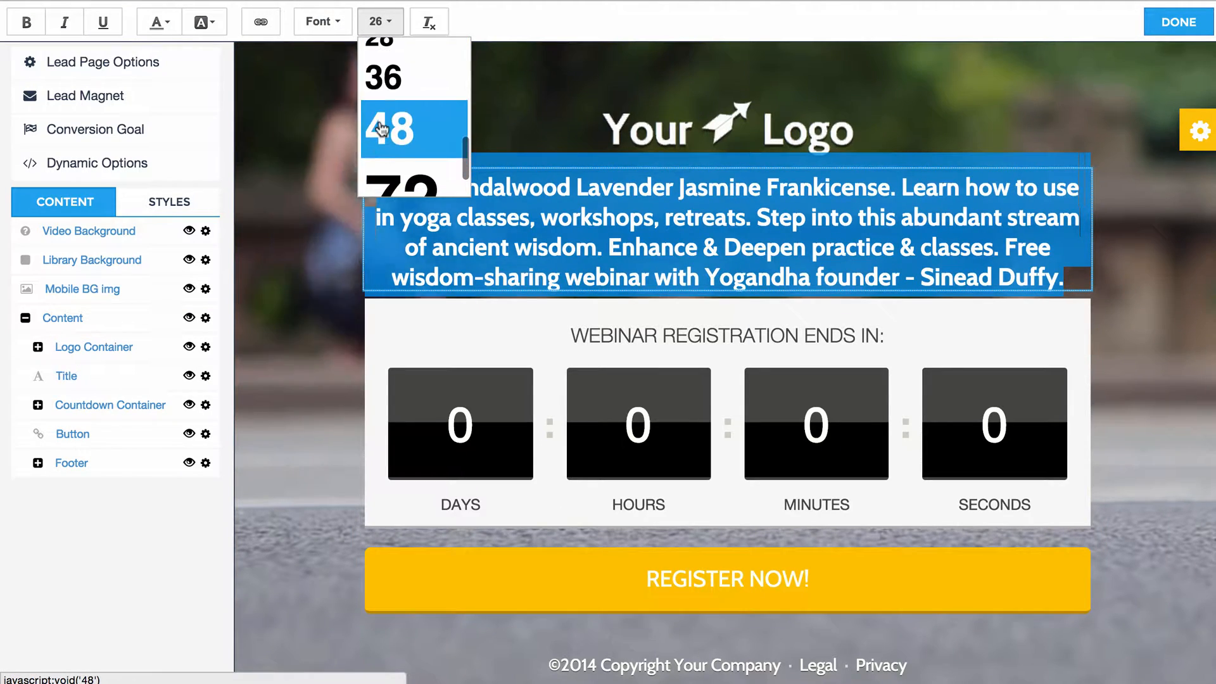
left_click(381, 128)
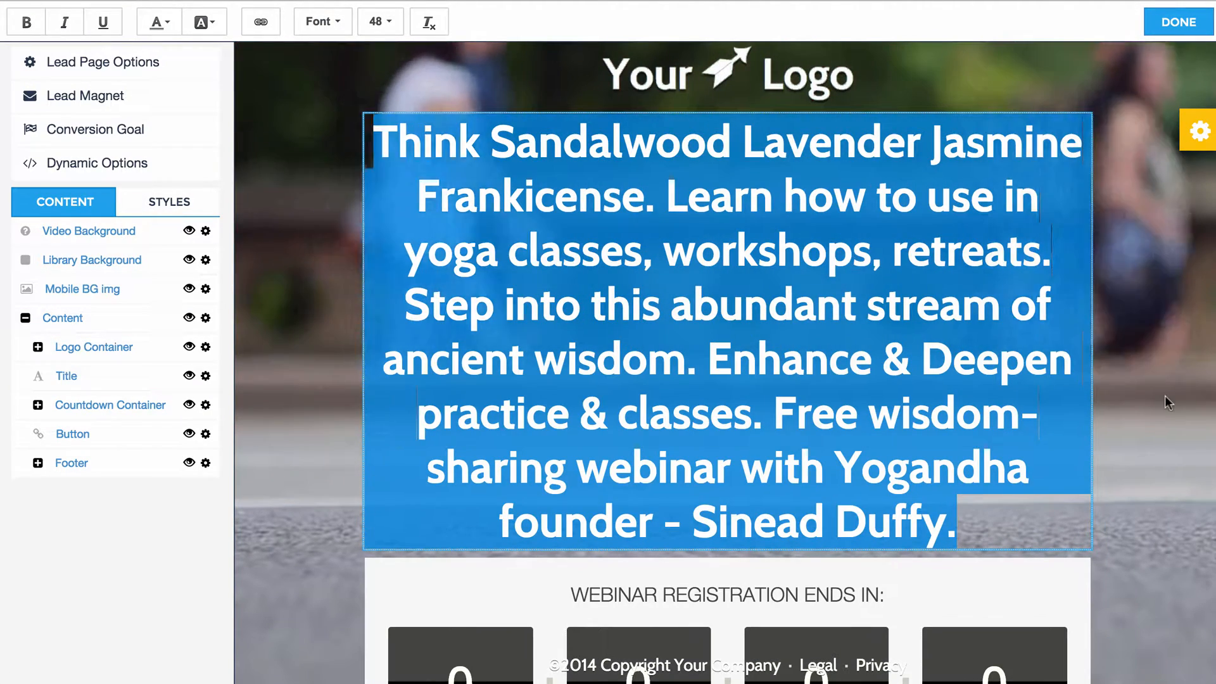
left_click(1165, 395)
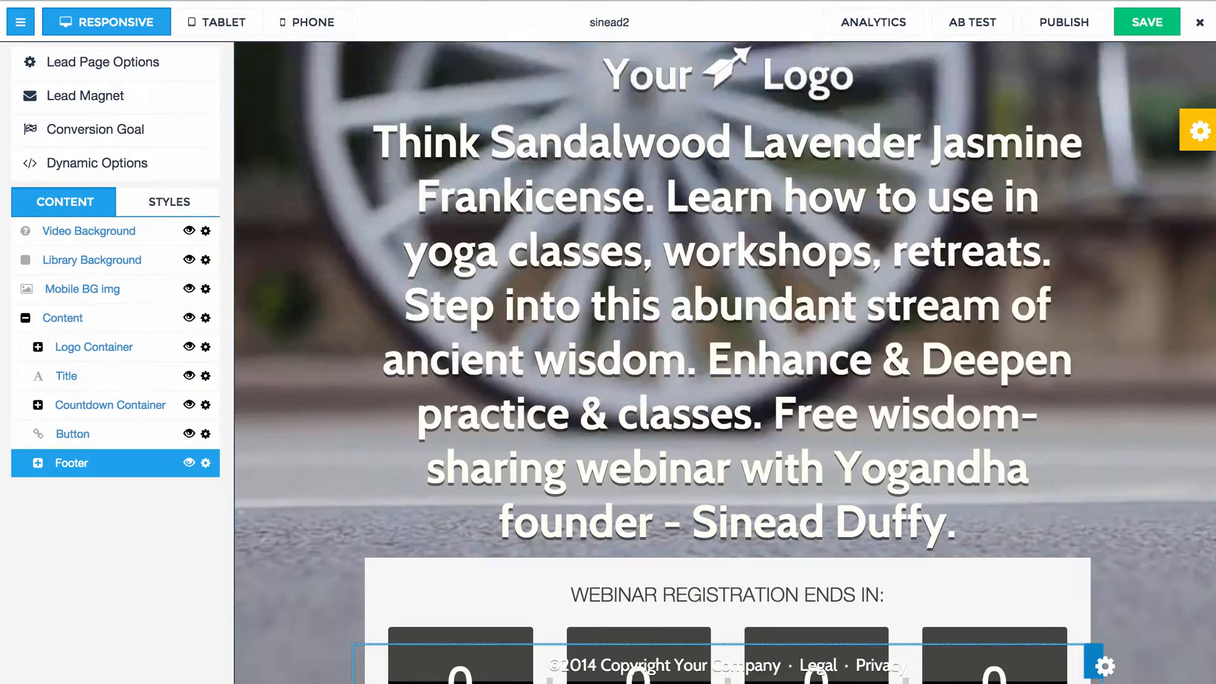
Inspect the enlarged title and select its wrapper div in the HTML tree.
right_click(567, 250)
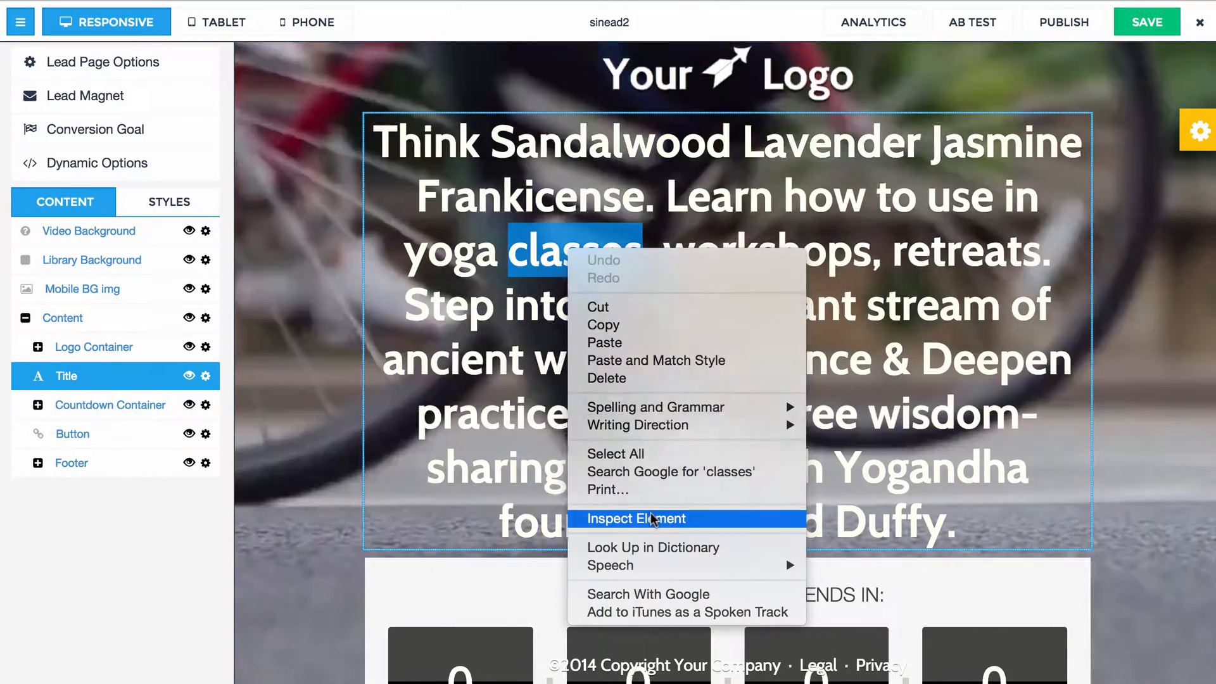
left_click(646, 517)
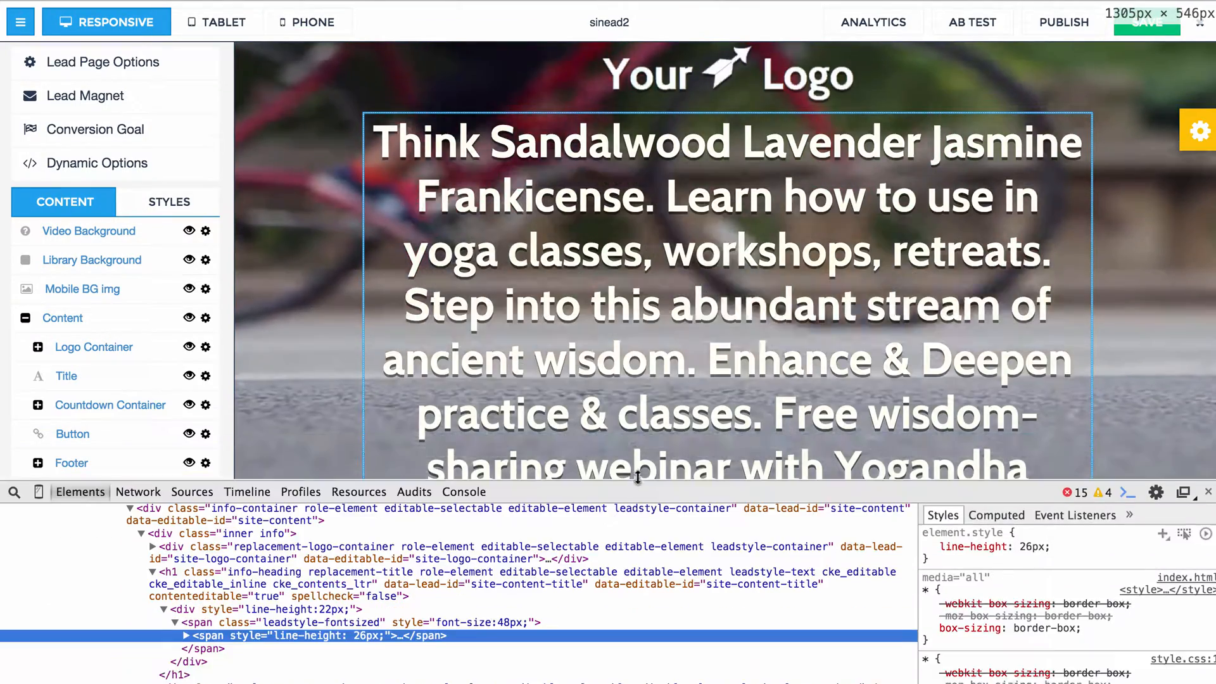
left_click_drag(638, 477, 637, 455)
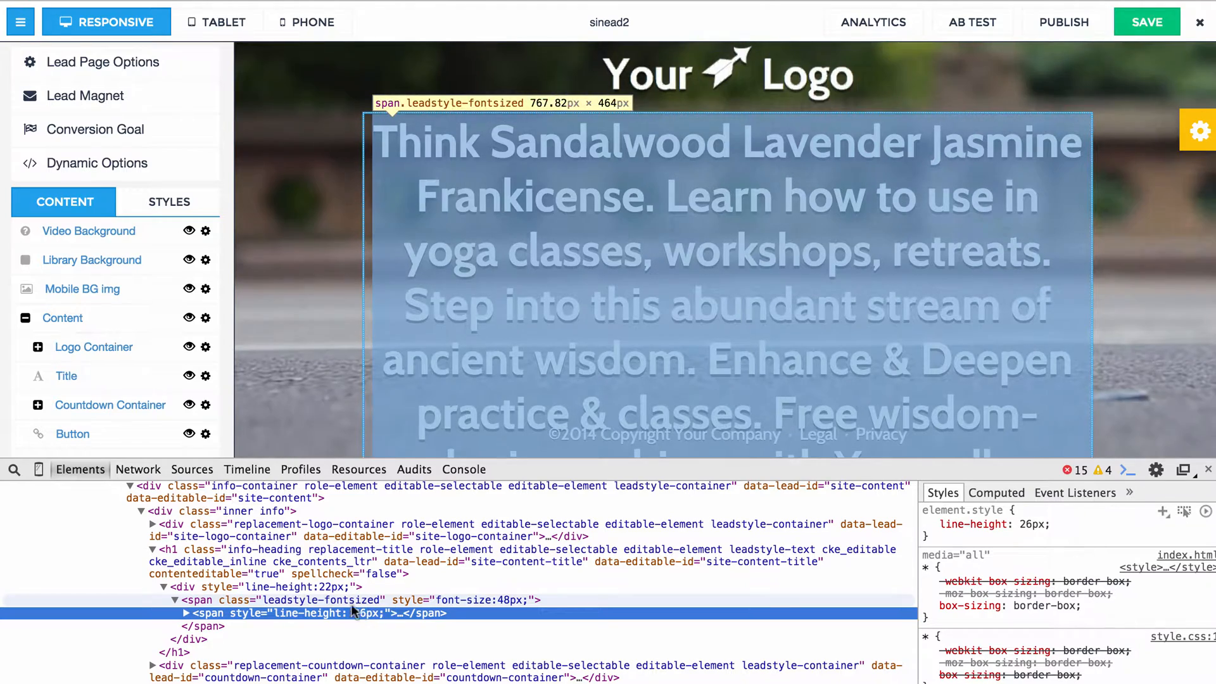
left_click(303, 561)
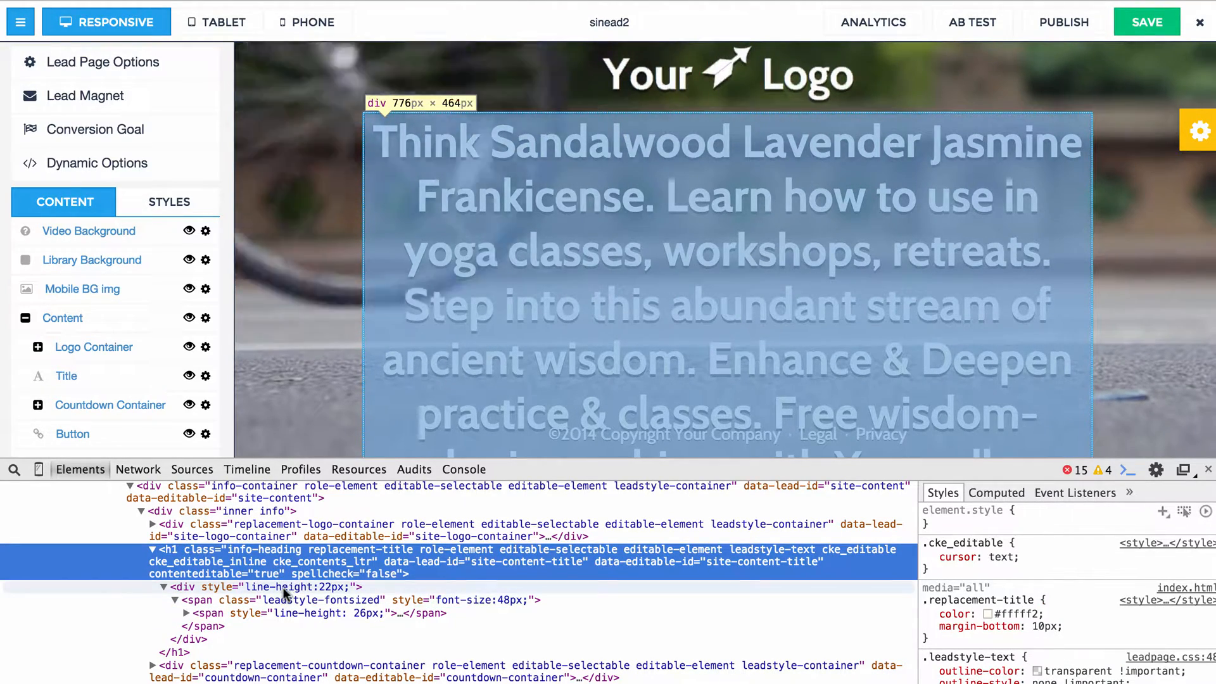
left_click(282, 587)
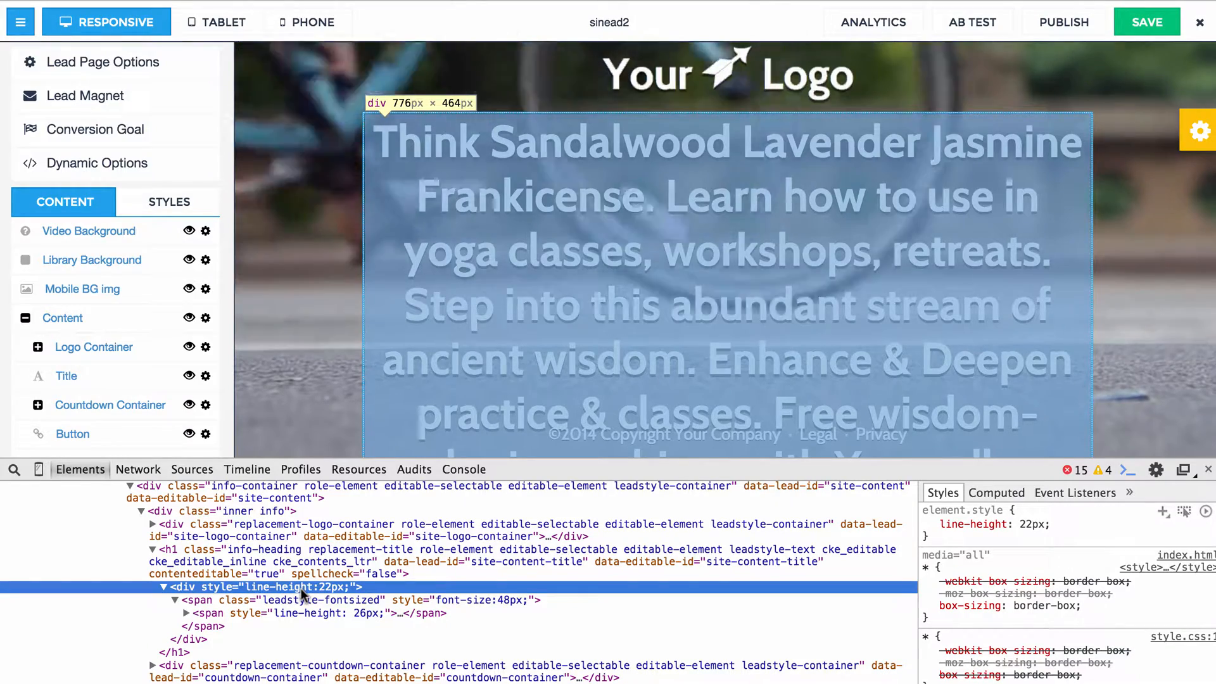
Edit the wrapper div's HTML, replacing its line-height style with height:100px;overflow:scroll;, and check the title on the page.
right_click(302, 588)
left_click(377, 675)
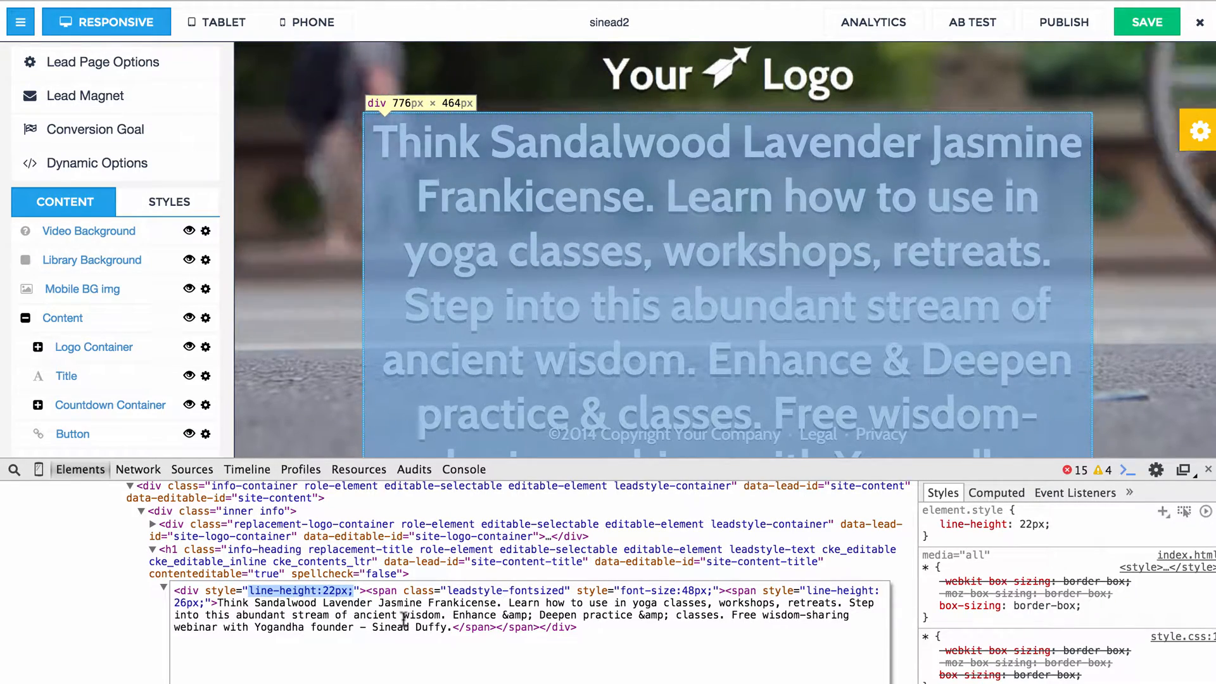
type("height:10")
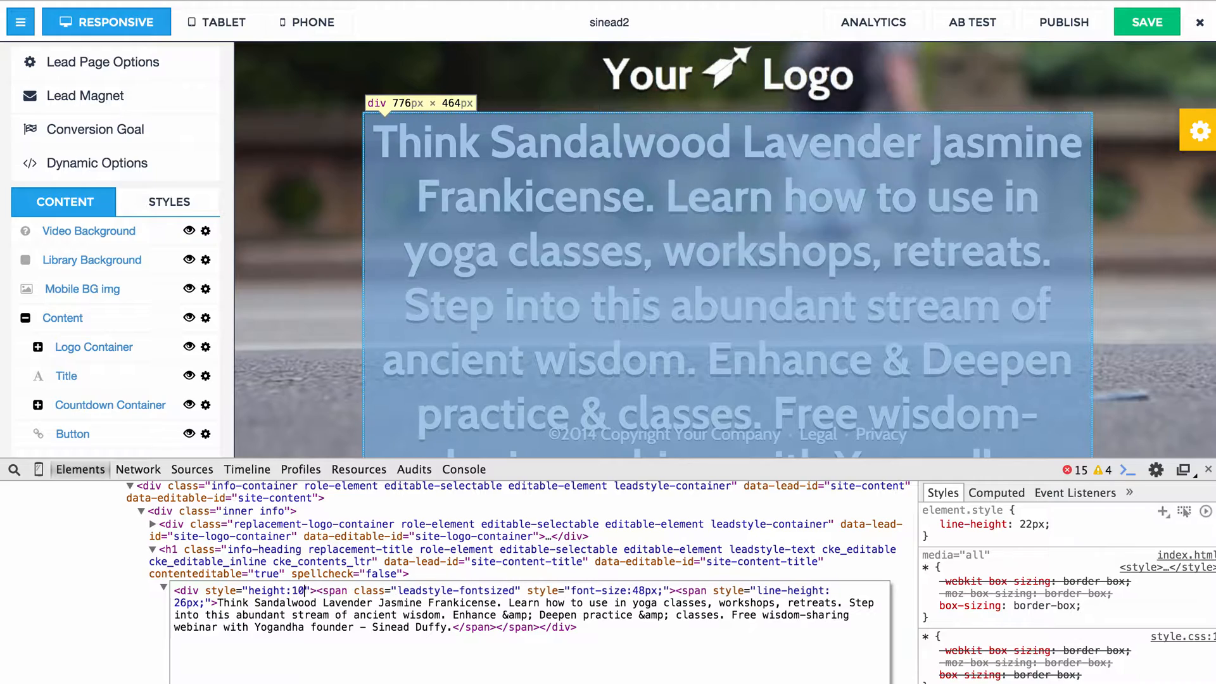
type("0px;over")
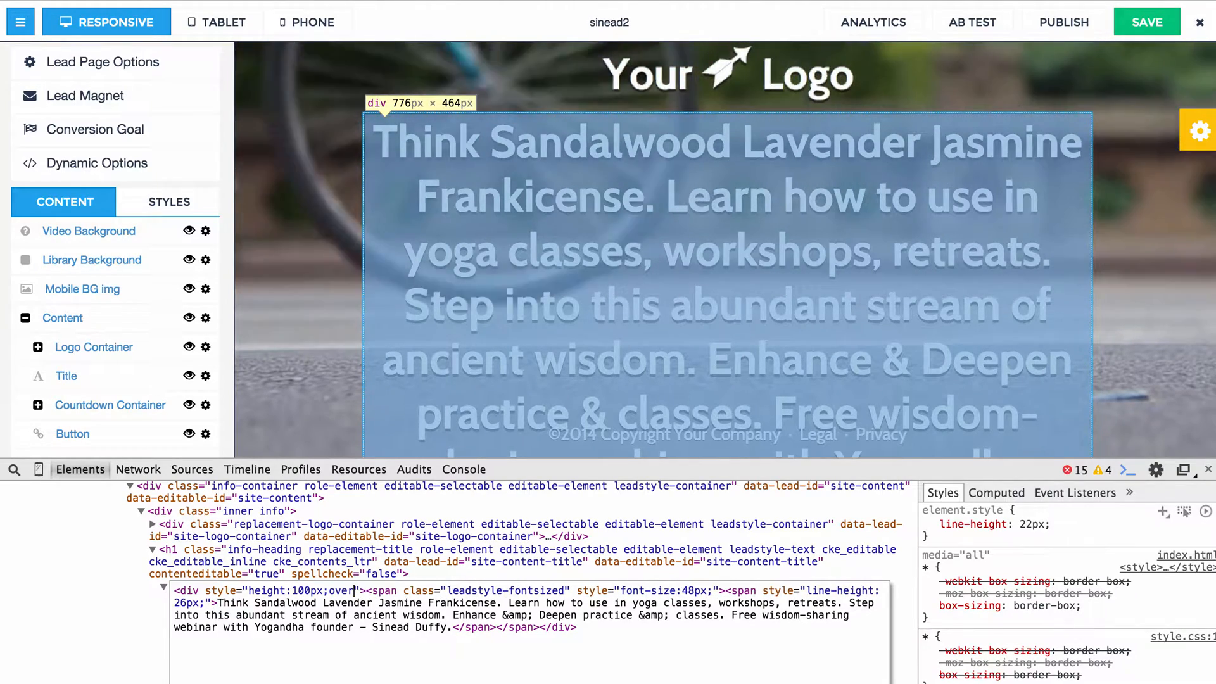
type("flow:scroll;")
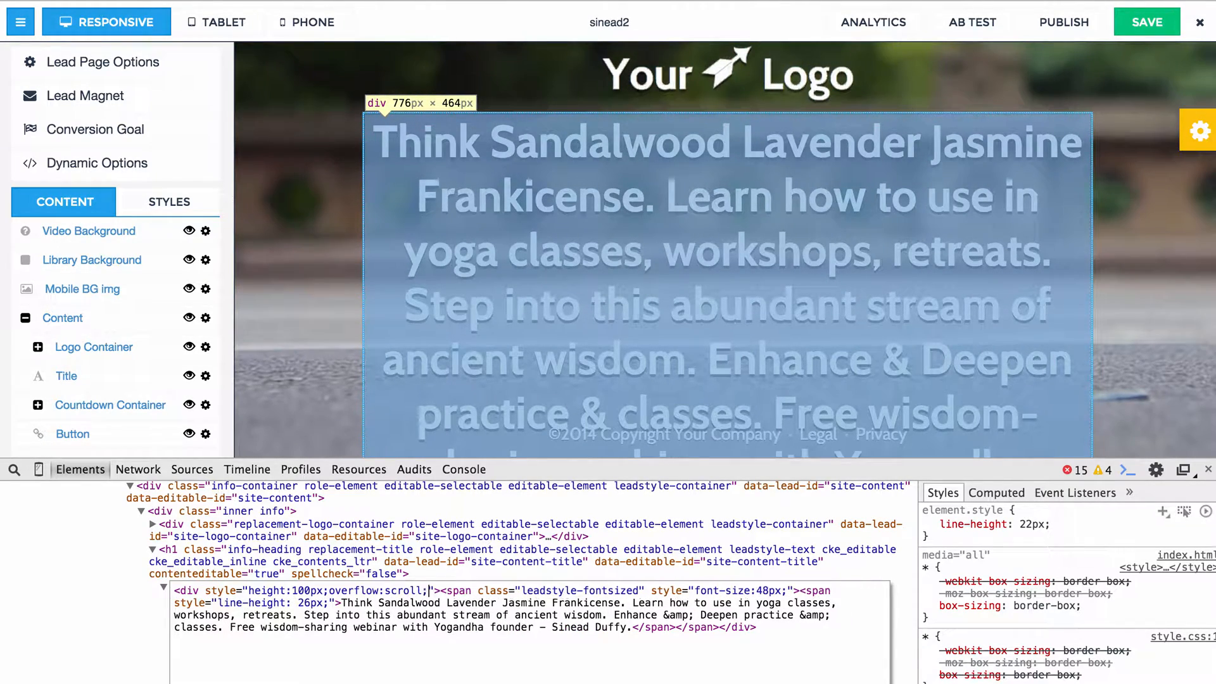
left_click(391, 571)
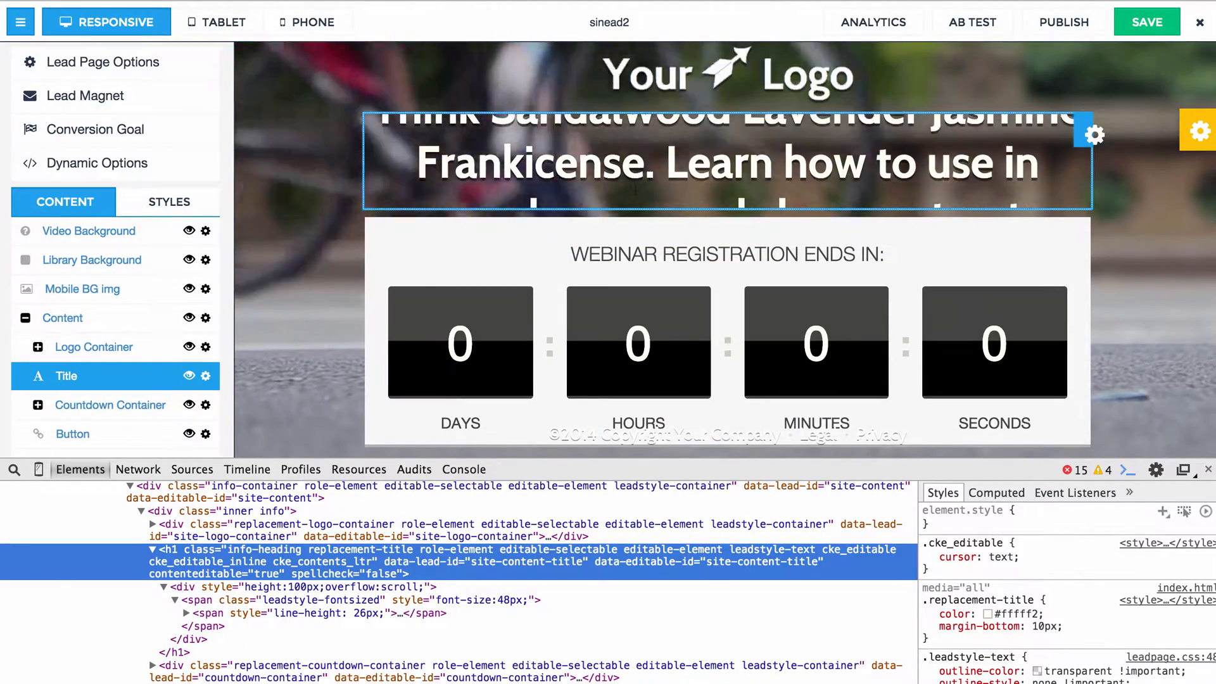
scroll(636, 189, "up", 1)
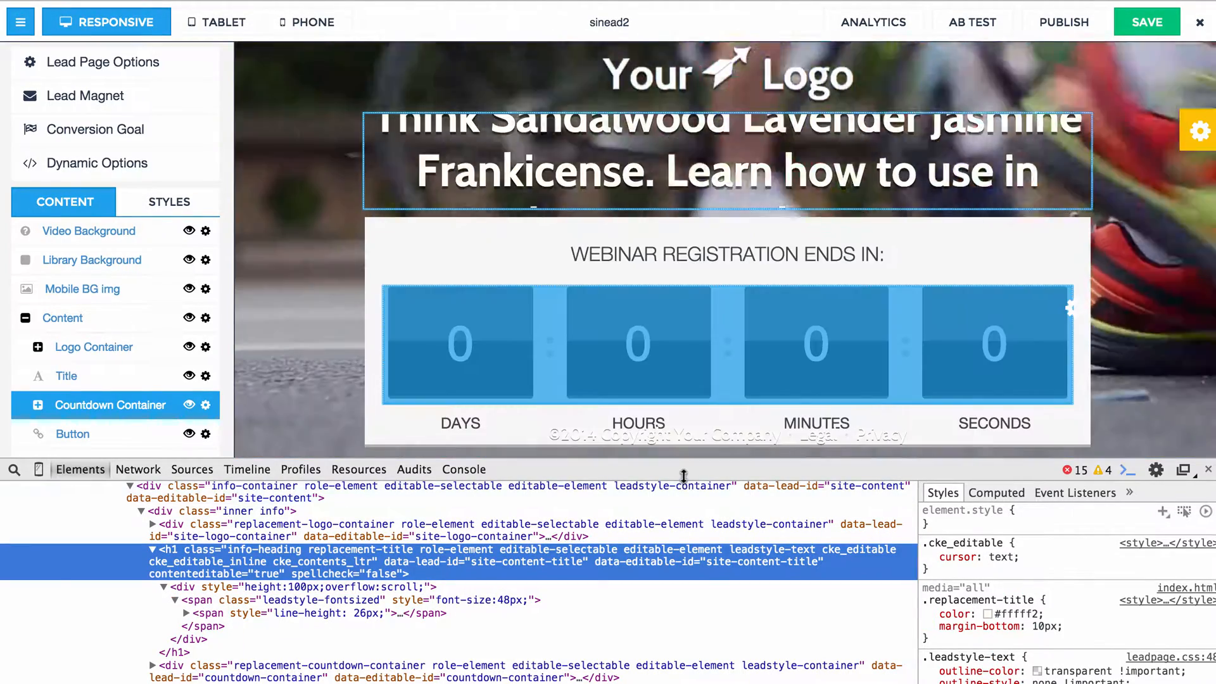
left_click_drag(682, 474, 683, 683)
scroll(625, 303, "up", 1)
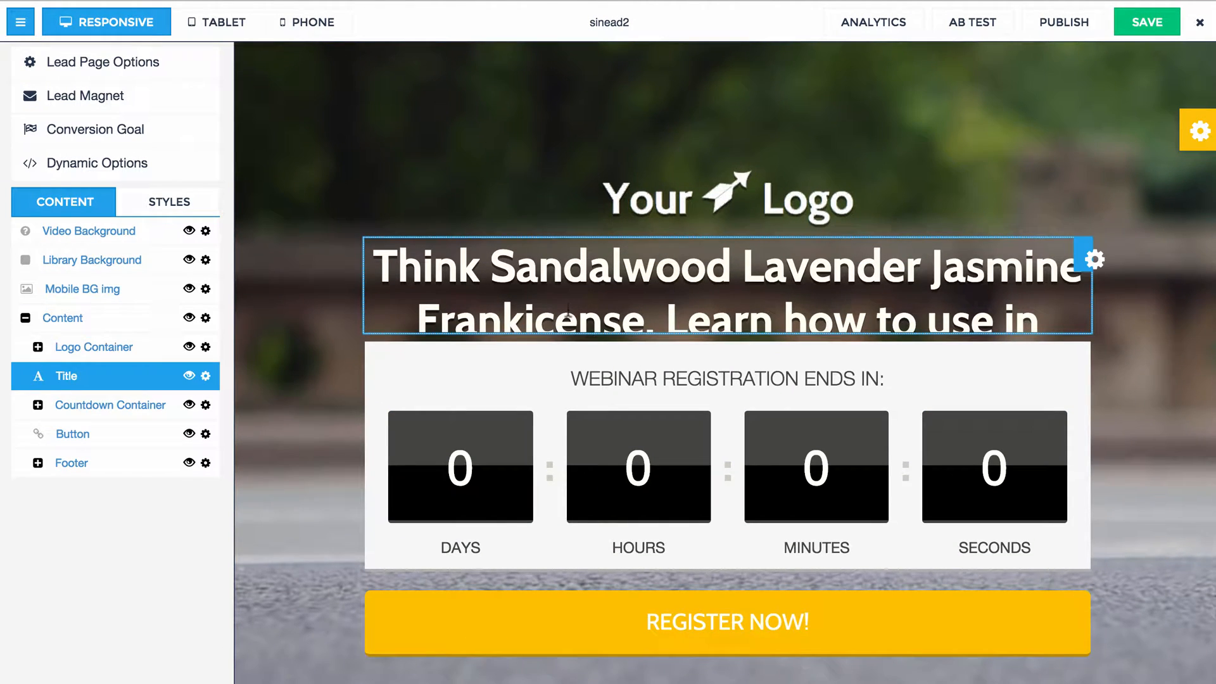
Set the title wrapper div's height to 120px in its inline style and collapse the inspector.
left_click_drag(621, 683, 622, 412)
double_click(301, 572)
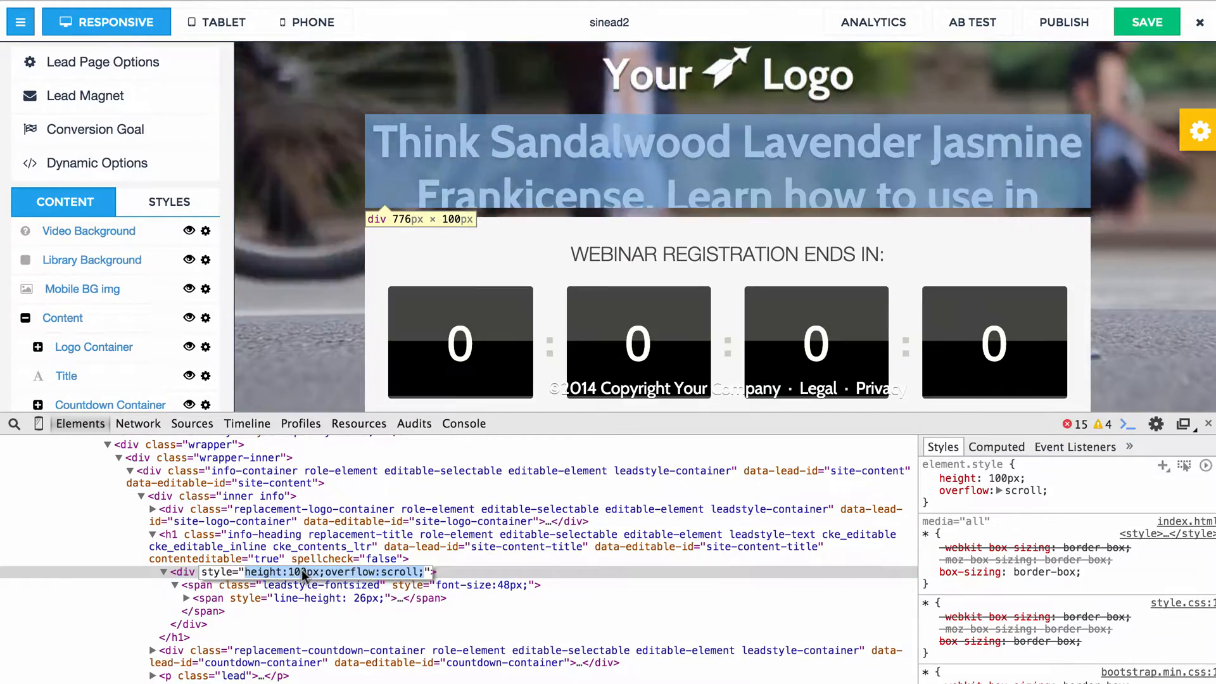
key("BackSpace")
type("2")
key("Return")
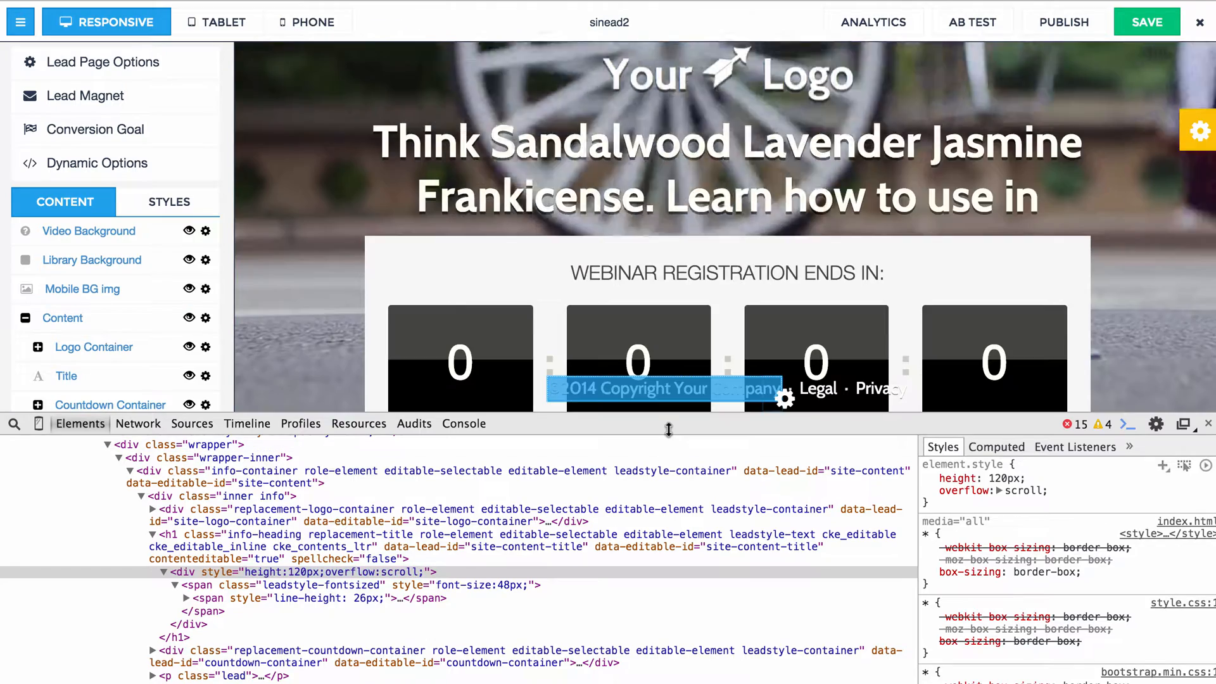
left_click_drag(663, 421, 677, 682)
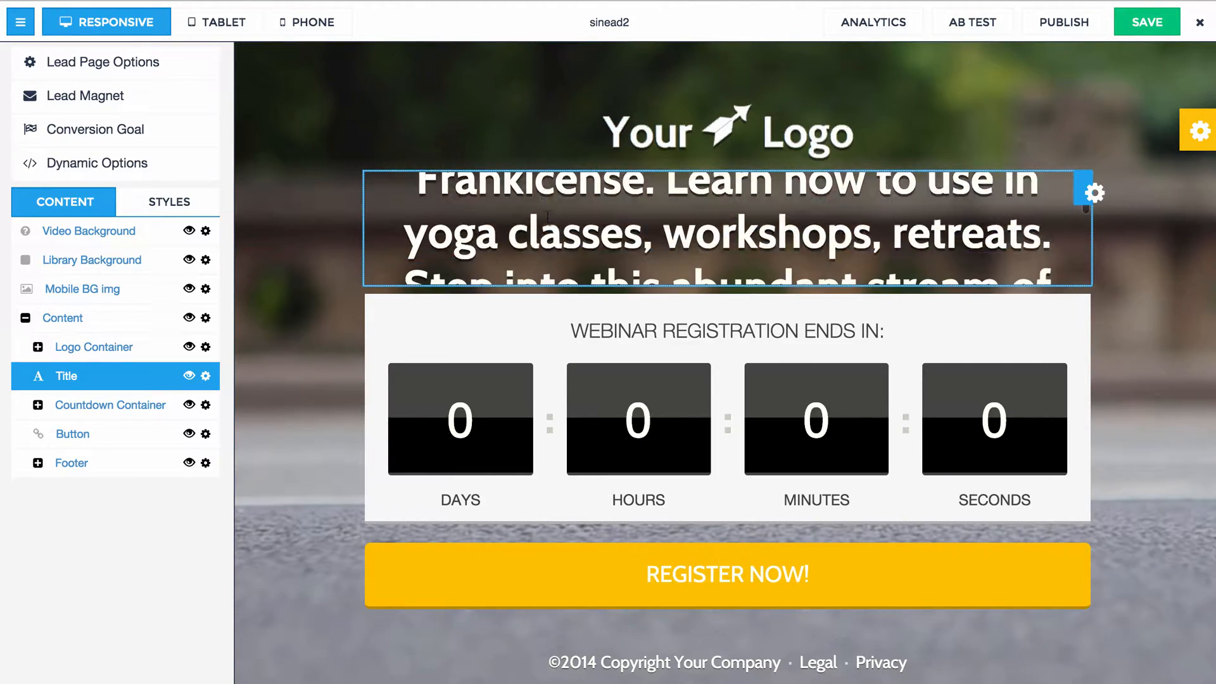
Examine how the long title text scrolls inside its fixed-height box, and deselect the title.
scroll(546, 219, "down", 3)
scroll(547, 221, "up", 5)
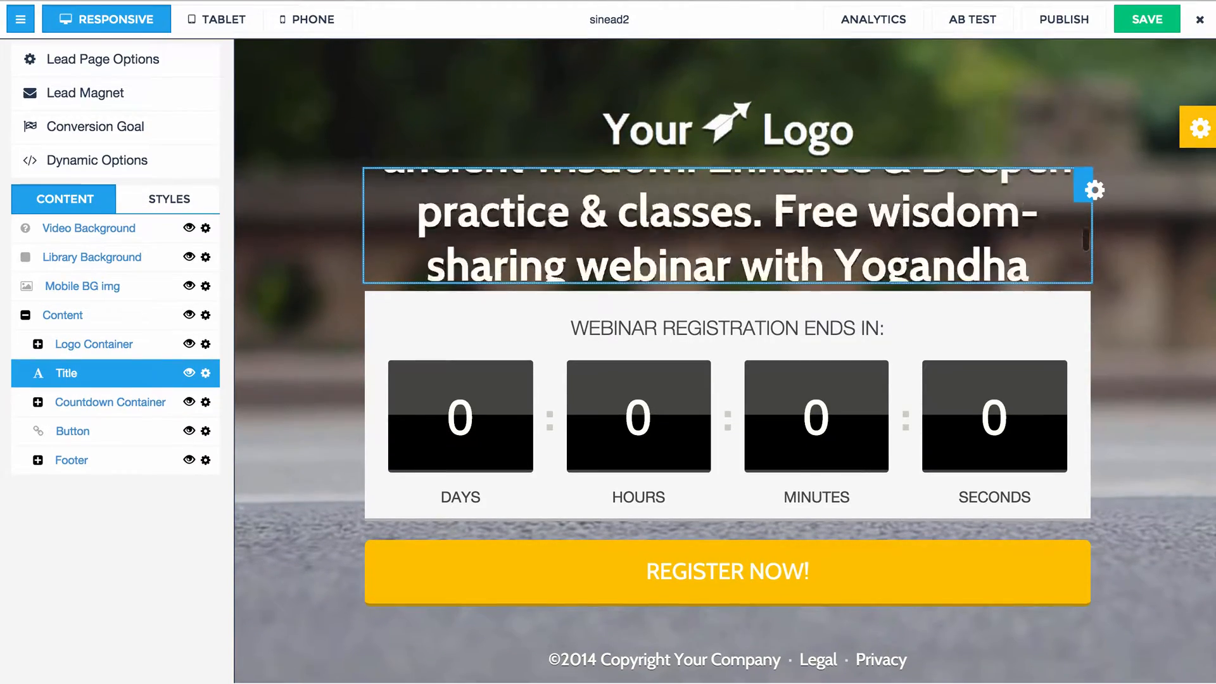
scroll(548, 219, "down", 1)
scroll(547, 216, "up", 1)
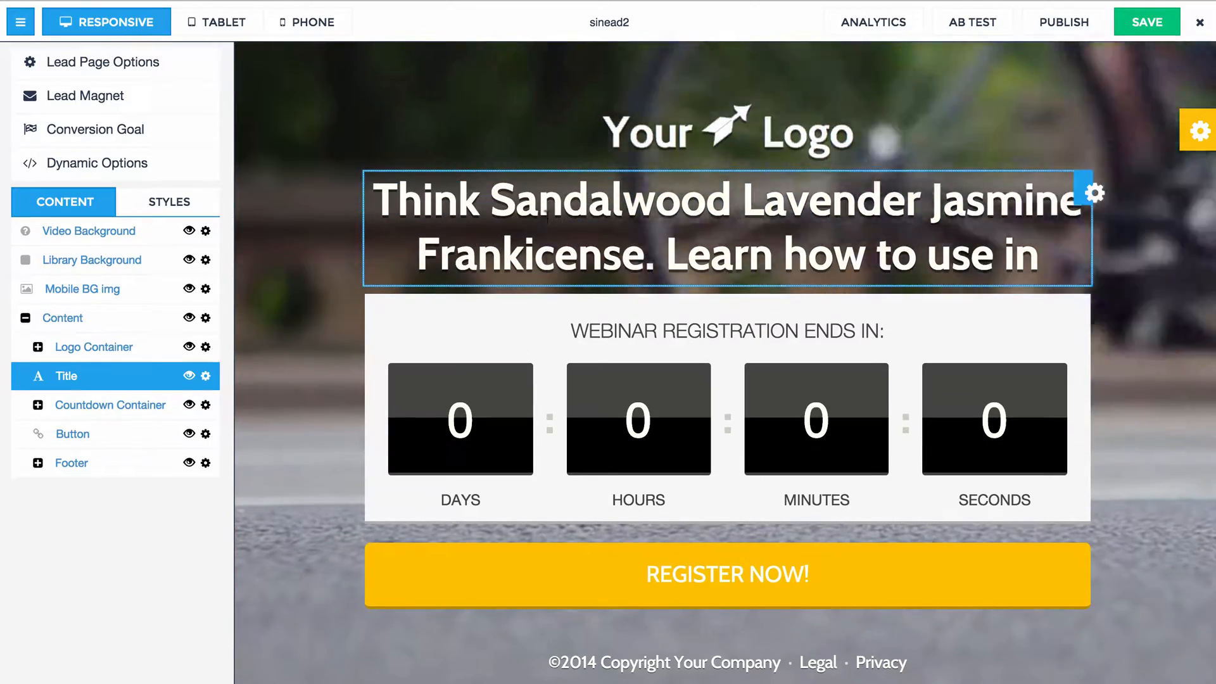
scroll(548, 218, "down", 4)
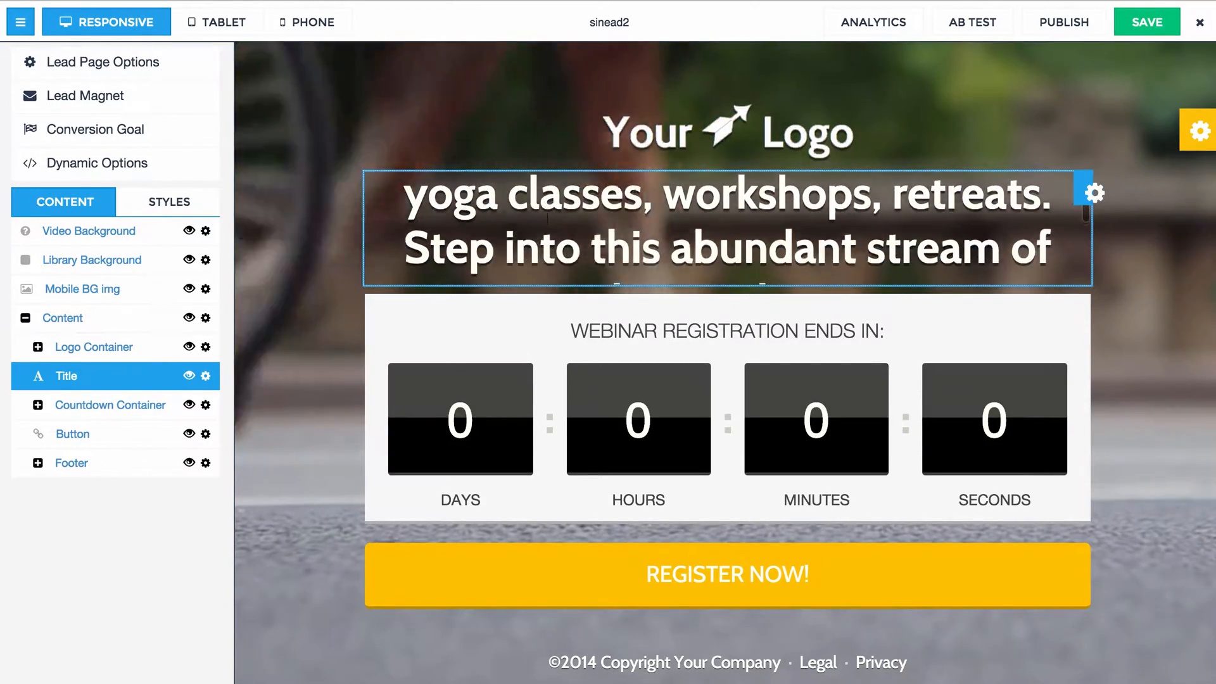
scroll(547, 217, "down", 2)
scroll(548, 218, "up", 4)
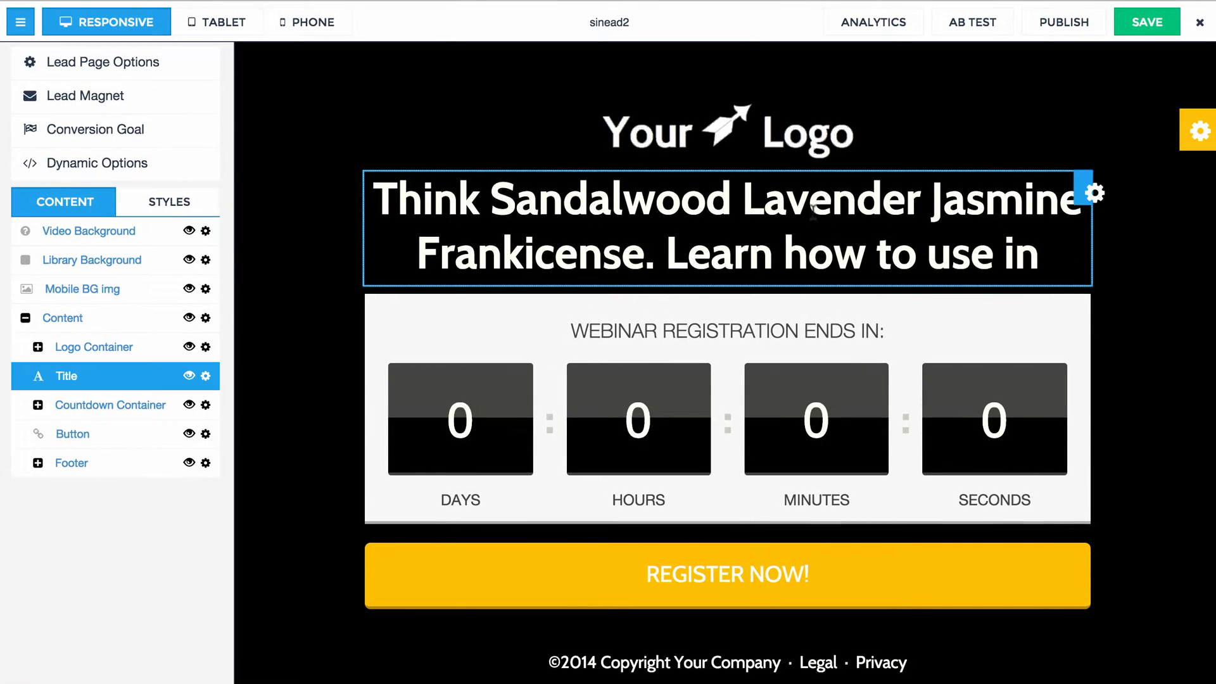
scroll(813, 214, "down", 6)
scroll(813, 212, "up", 2)
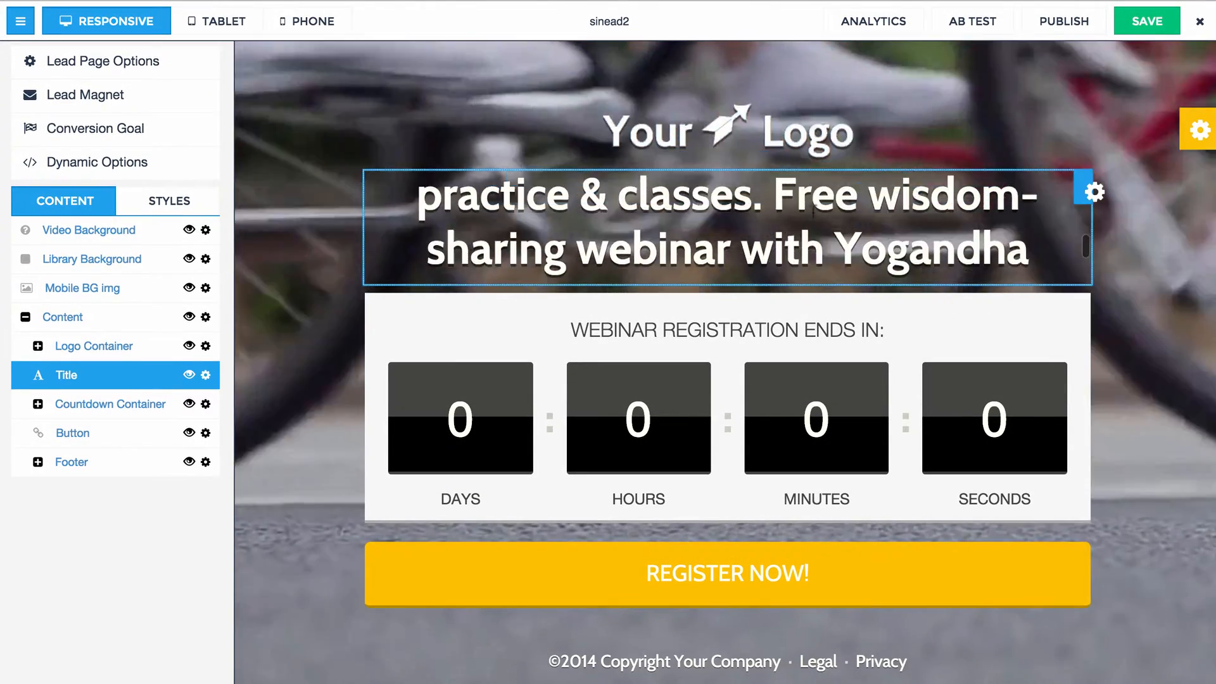
scroll(813, 212, "up", 4)
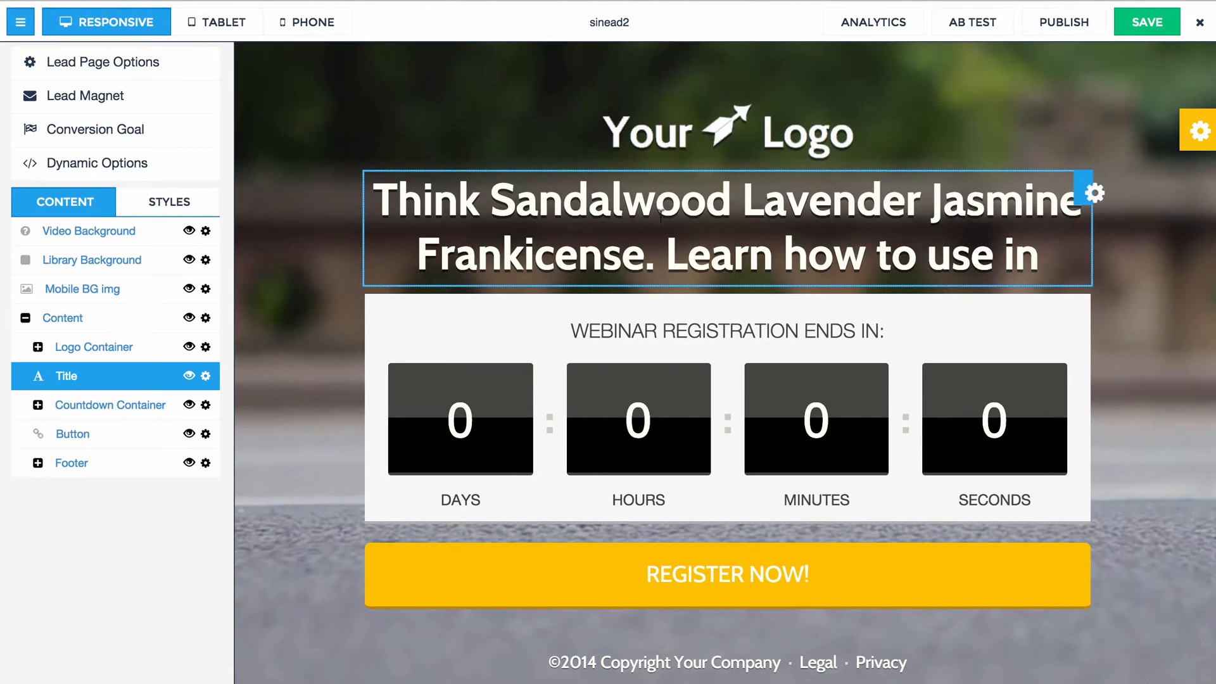
left_click(342, 217)
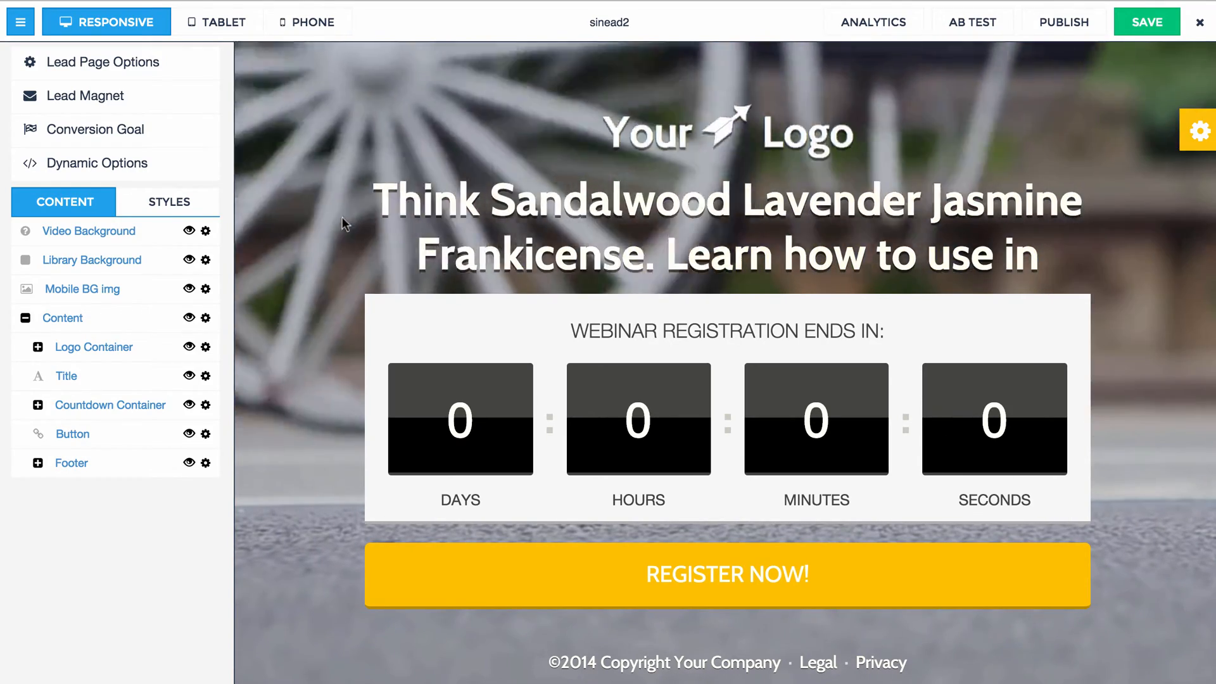
left_click(432, 219)
left_click(301, 185)
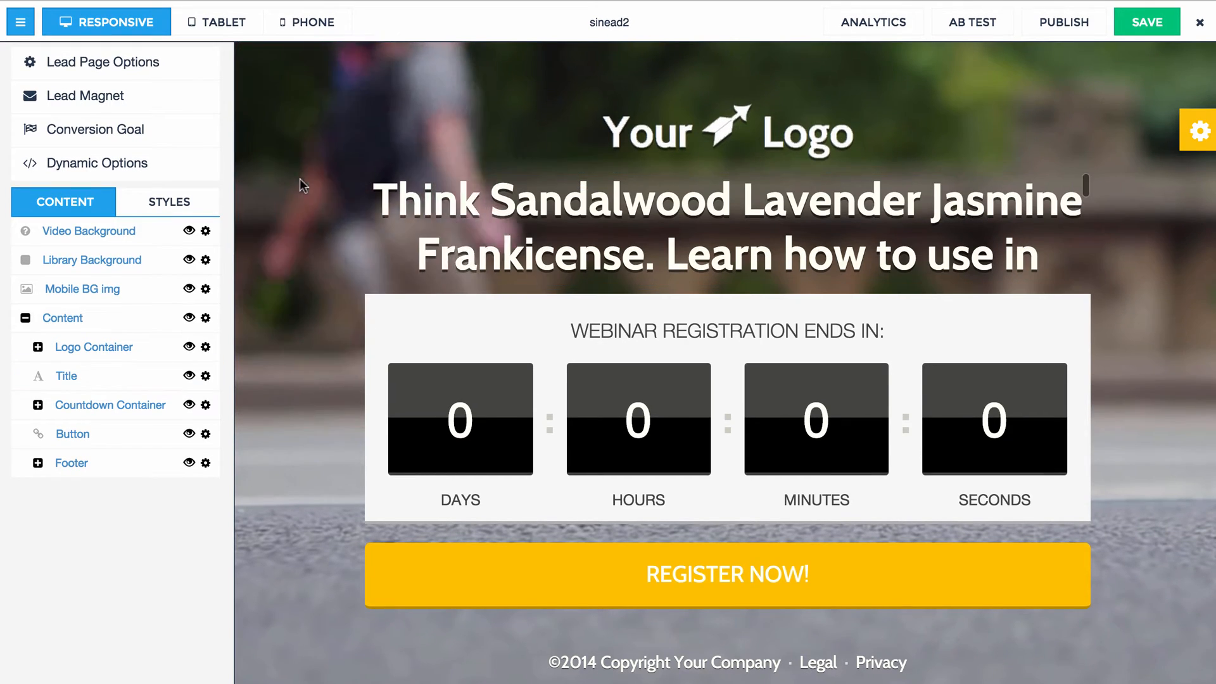